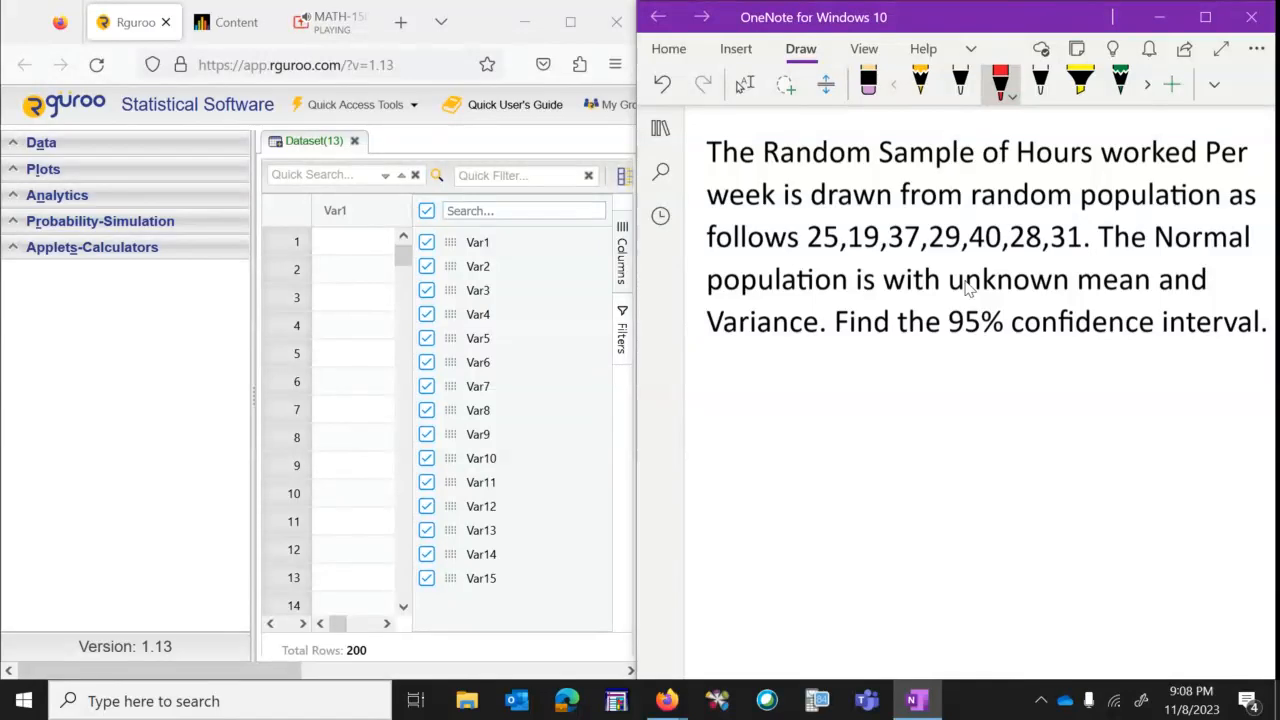
Underline in red "Random Sample", "random population", the seven data values, "unknown mean" and "Variance" in the OneNote problem text.
drag(770, 168, 969, 175)
click(1031, 170)
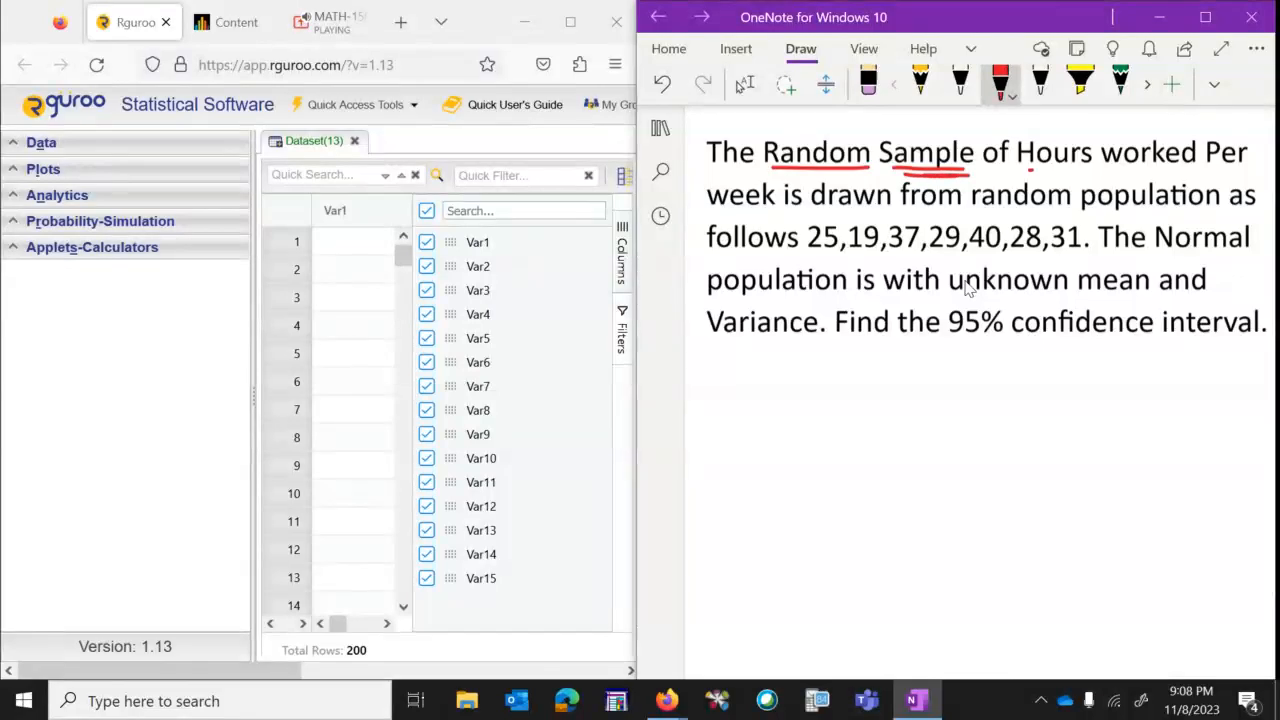
drag(972, 209, 1206, 210)
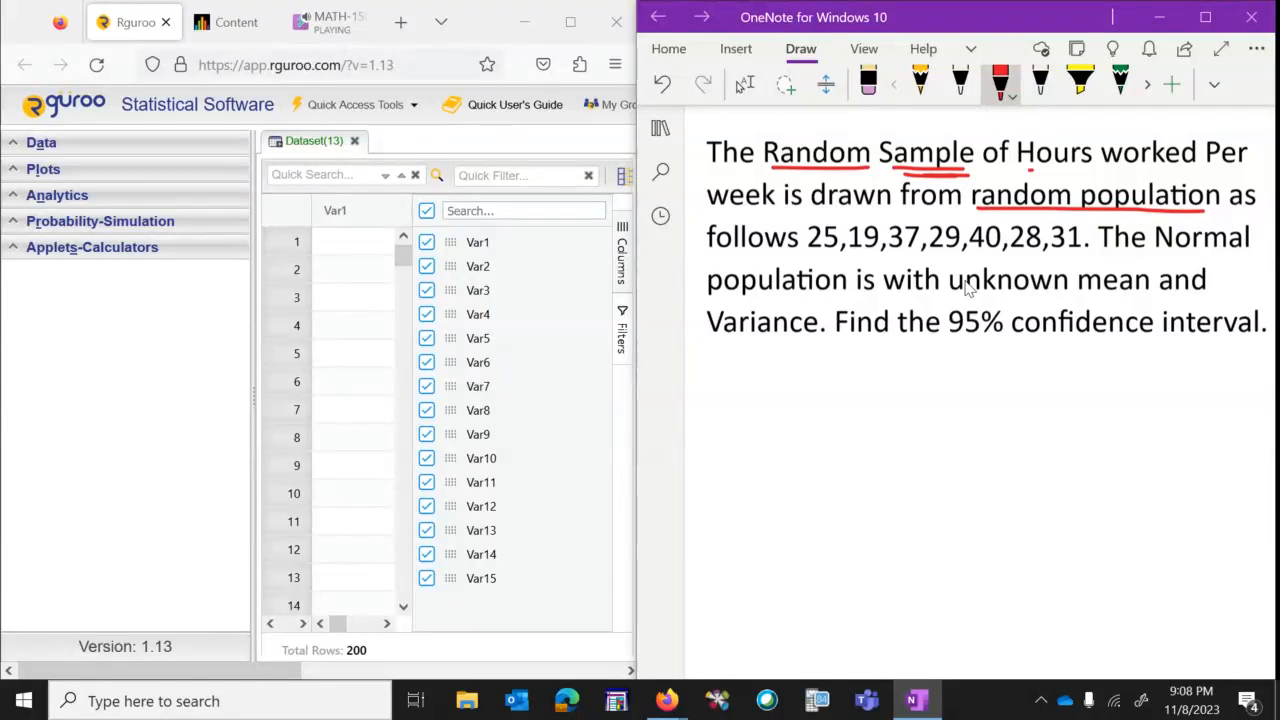
drag(808, 253, 1078, 253)
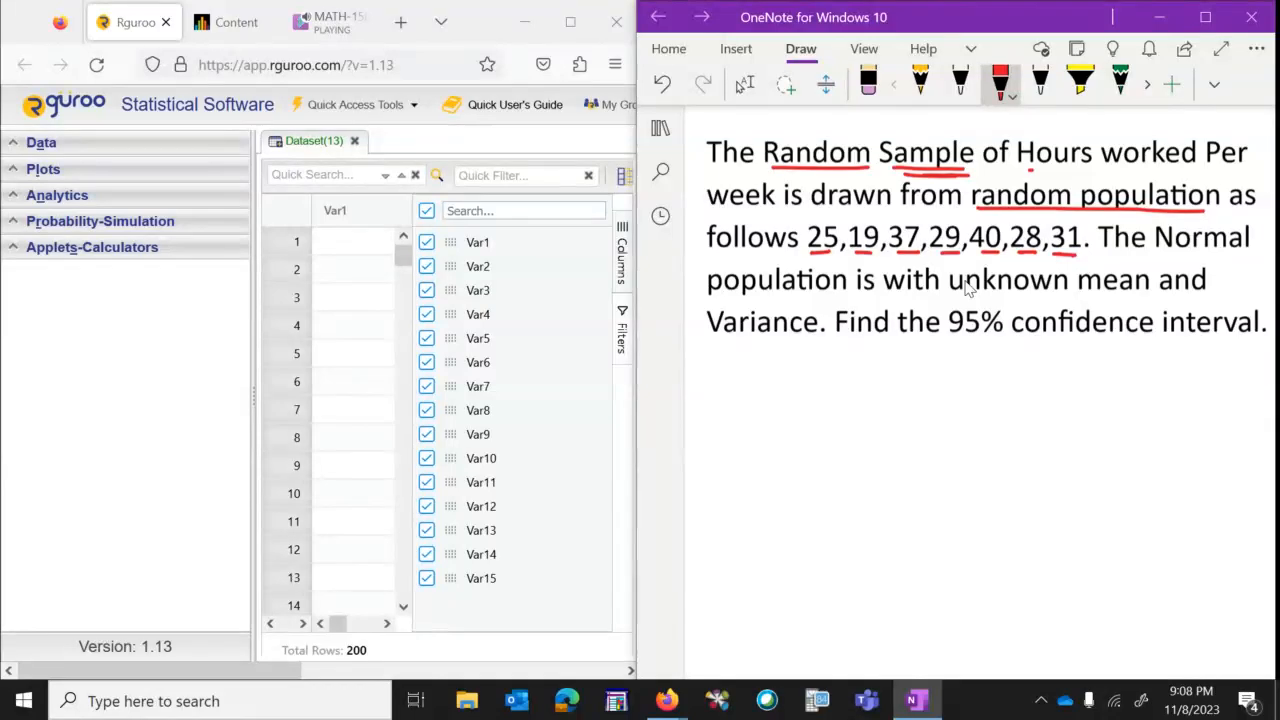
drag(966, 292, 1142, 296)
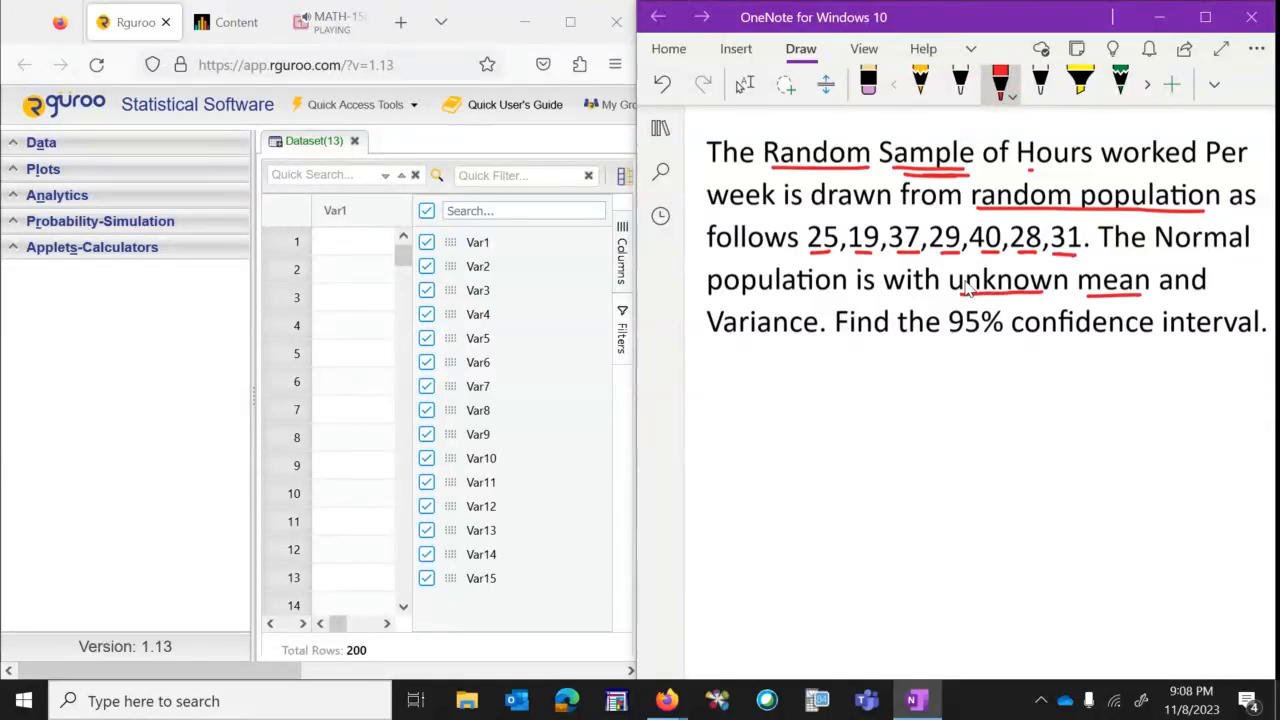
drag(722, 336, 808, 335)
drag(963, 298, 1064, 295)
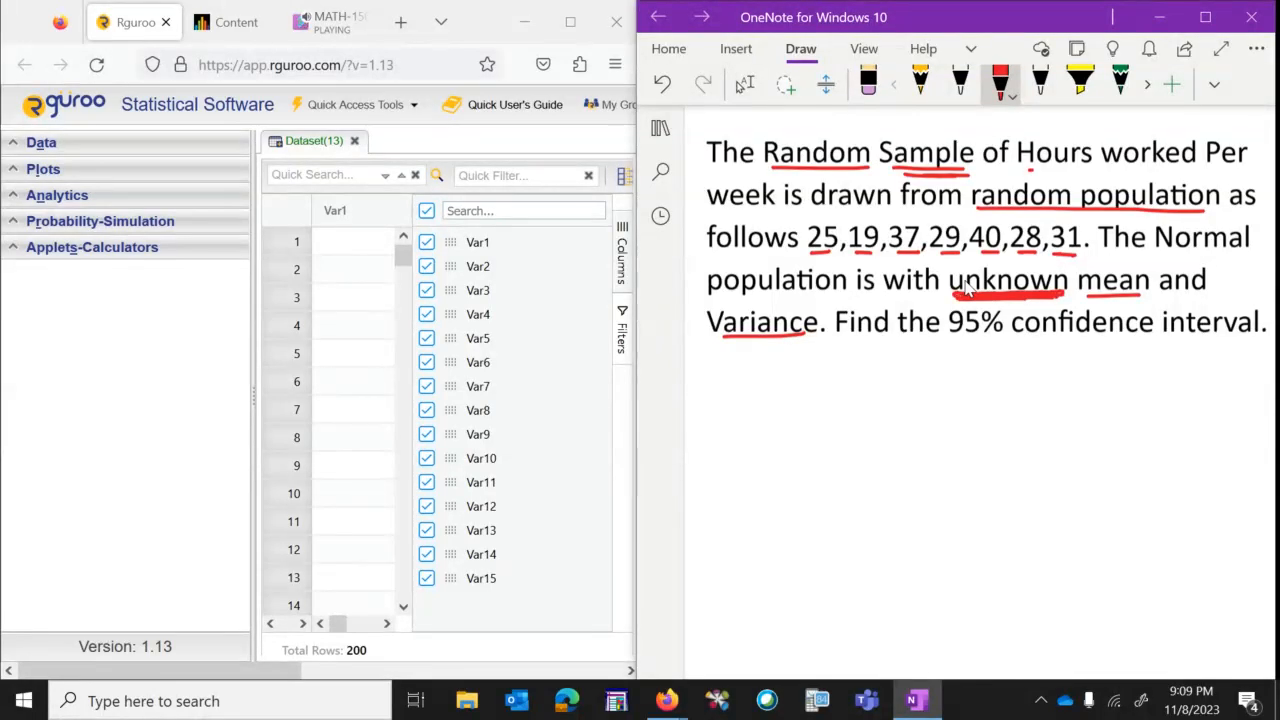
Handwrite "t-based" in red below the problem text and return to the text selection tool.
drag(873, 388, 890, 424)
drag(857, 404, 888, 402)
mouse_move(920, 393)
mouse_down()
mouse_move(914, 416)
mouse_move(1004, 417)
mouse_up()
click(946, 406)
mouse_move(1027, 396)
mouse_down()
mouse_move(1028, 419)
mouse_move(1014, 414)
mouse_up()
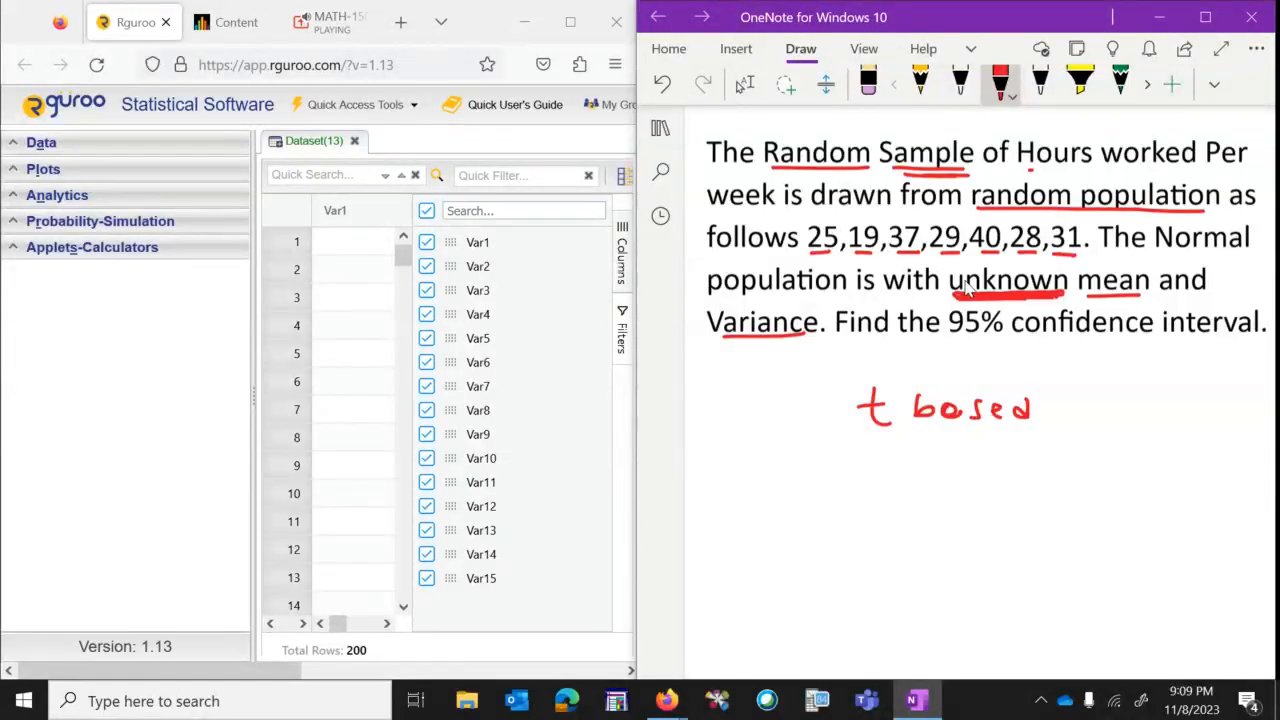
drag(893, 408, 910, 408)
click(745, 85)
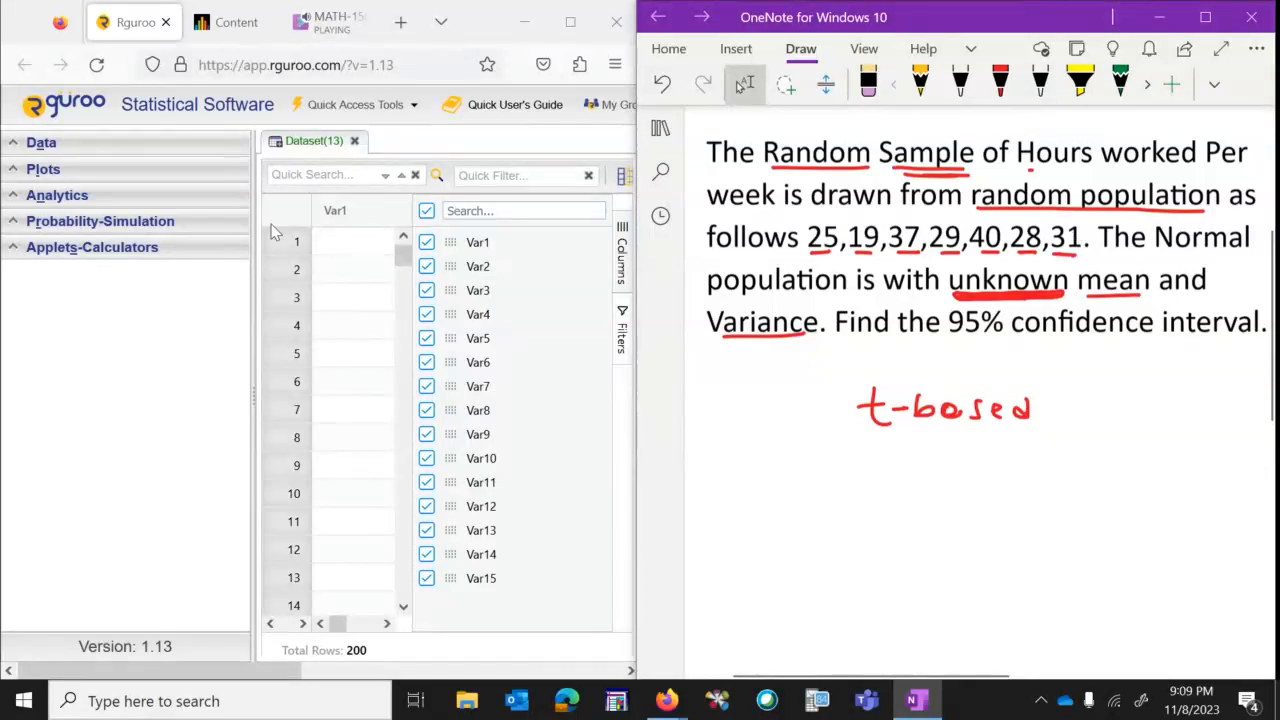
Switch to Rguroo and create a new dataset with 7 rows and 1 column.
click(81, 151)
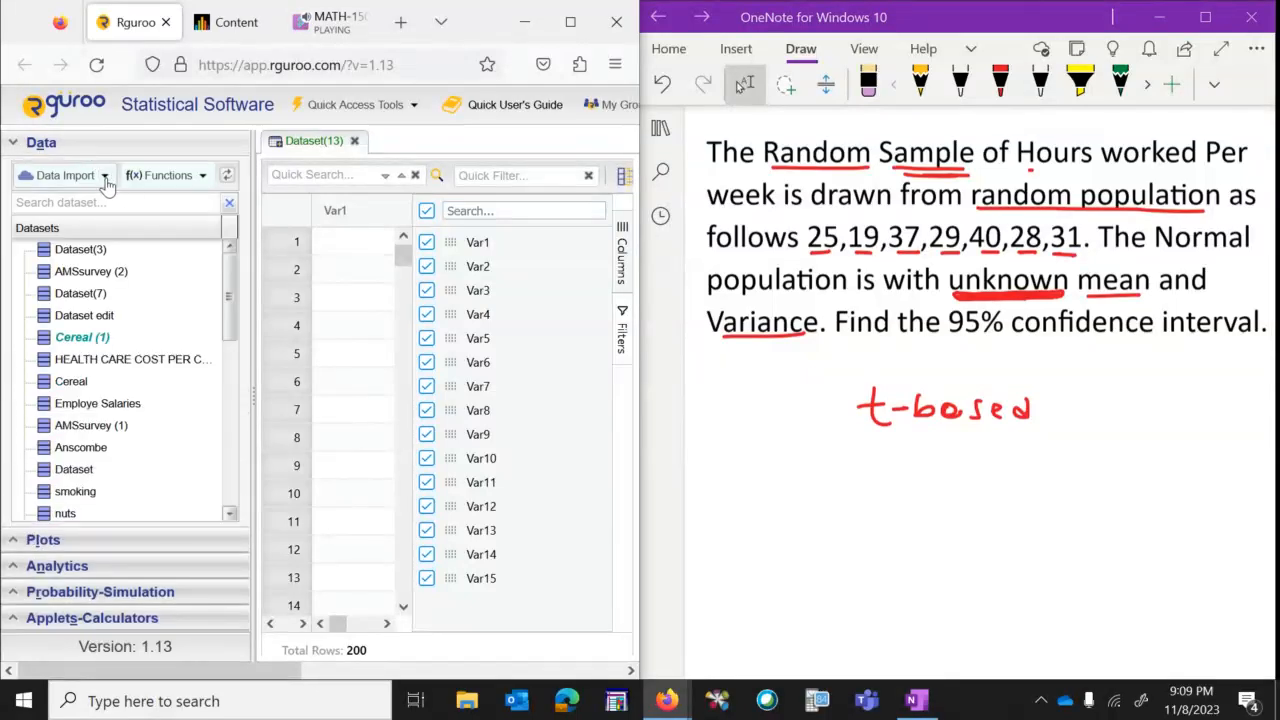
click(105, 178)
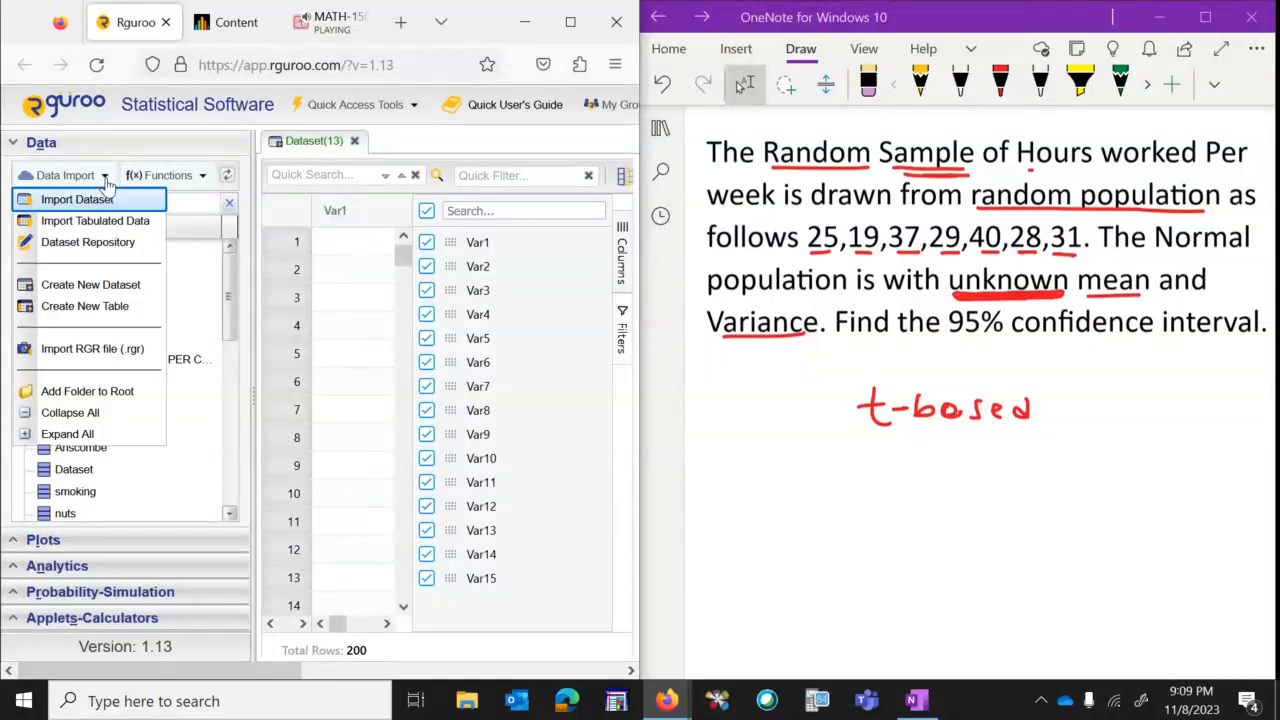
click(100, 286)
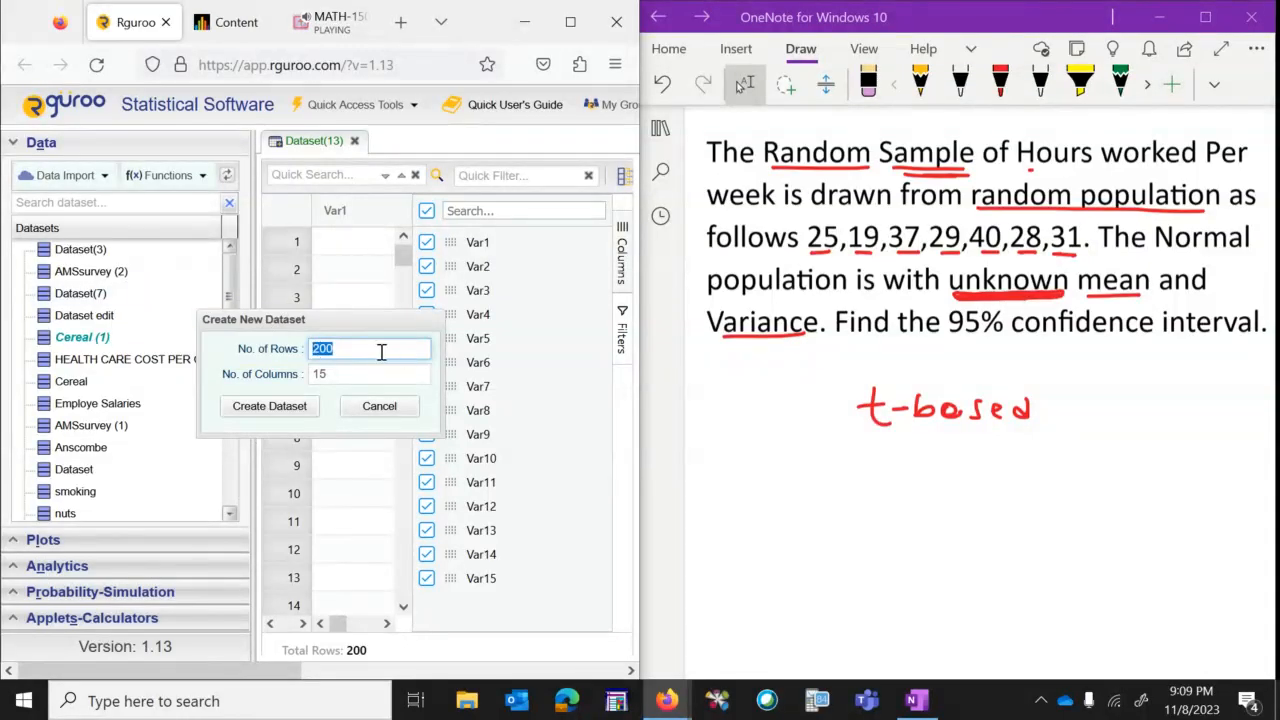
click(381, 352)
key(BackSpace)
key(BackSpace)
key(BackSpace)
click(360, 376)
key(BackSpace)
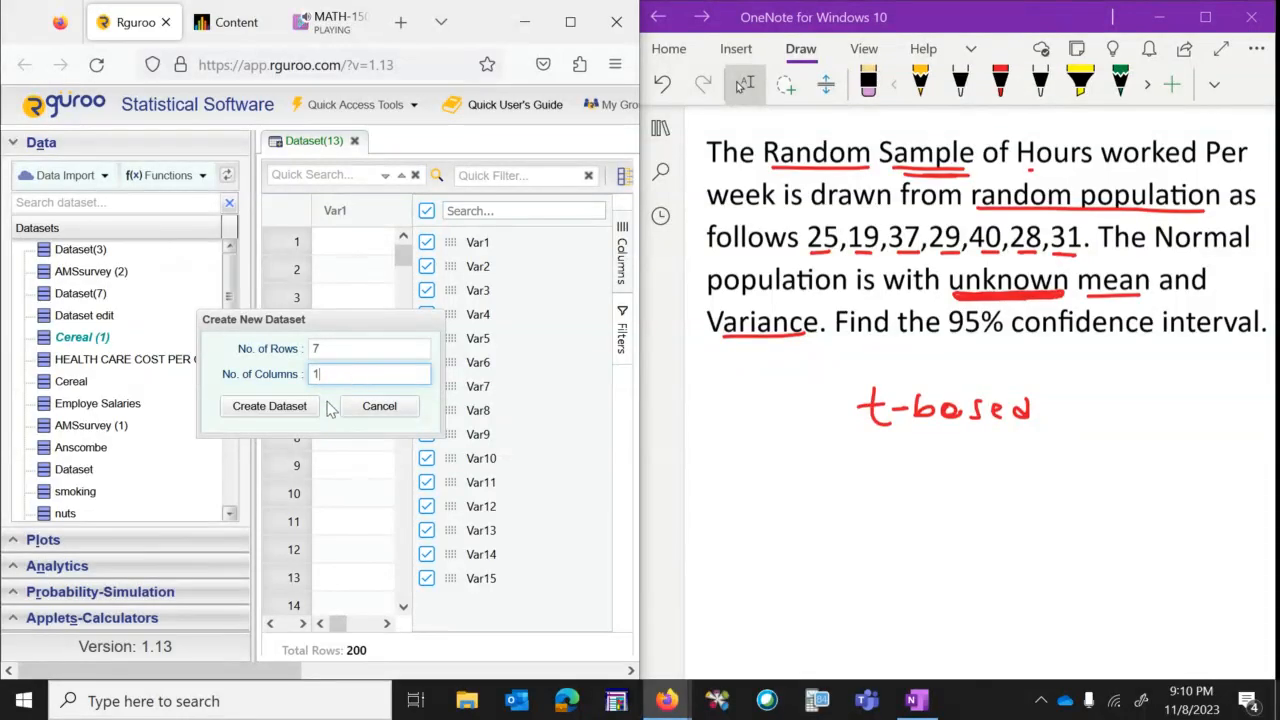
click(265, 408)
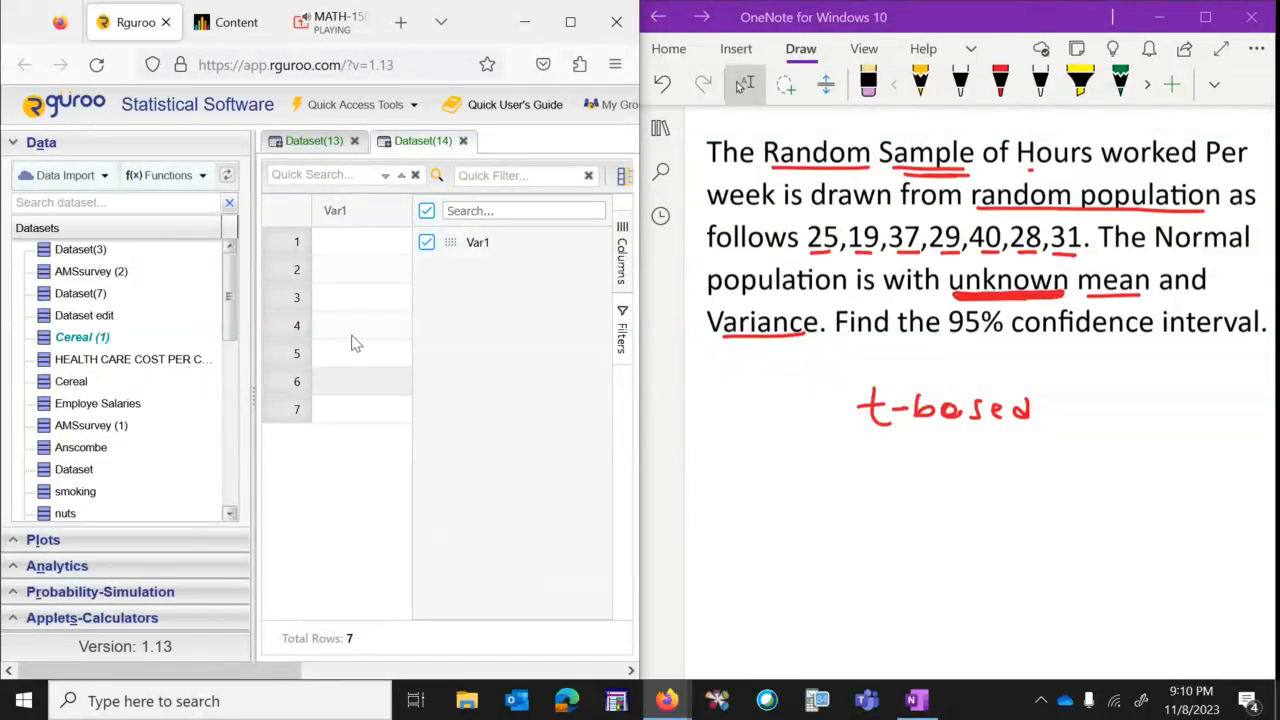
Enter the values 25, 19, 37, 29, 40, 28 and 31 in rows 1 to 7 of Var1.
click(347, 250)
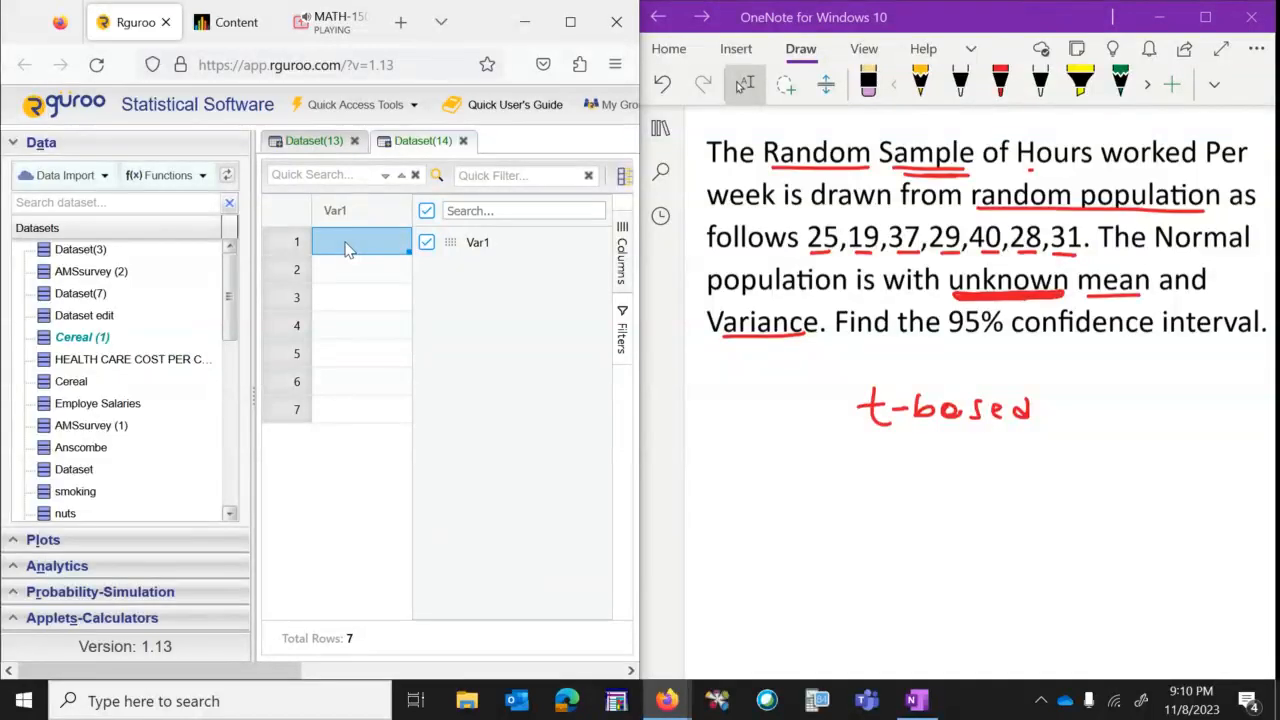
double_click(345, 242)
text(25)
click(337, 271)
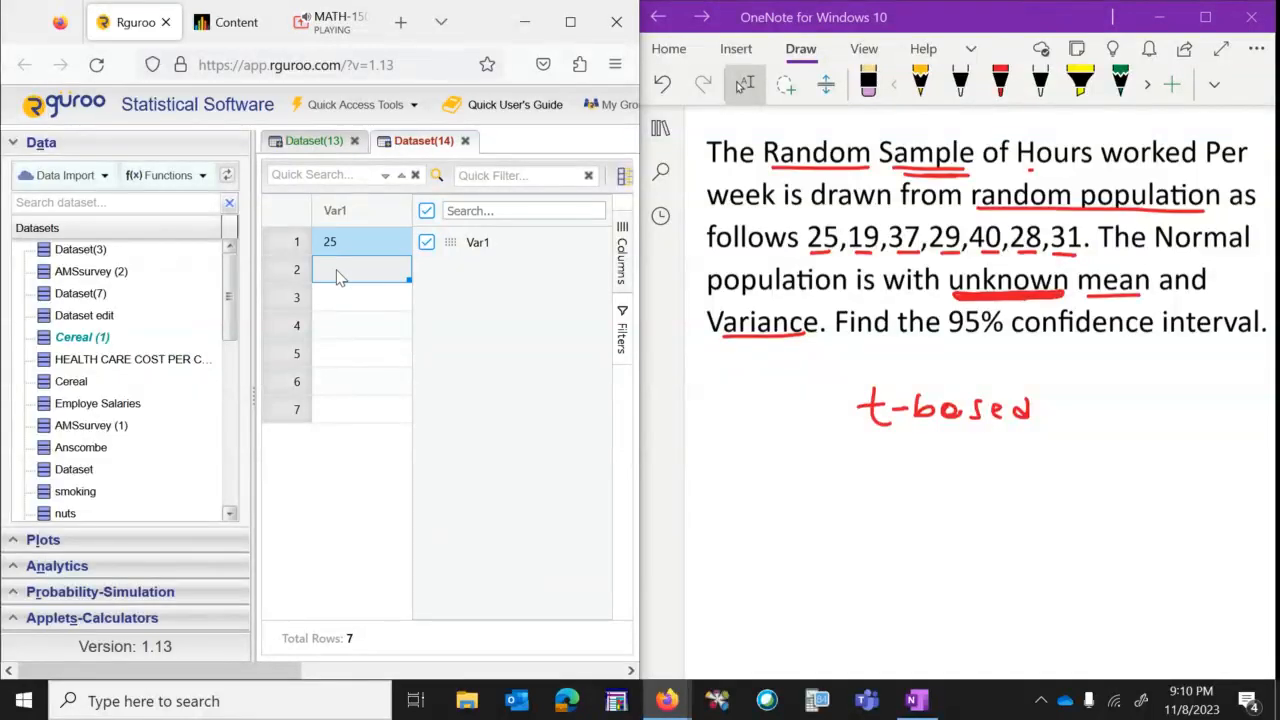
text(19)
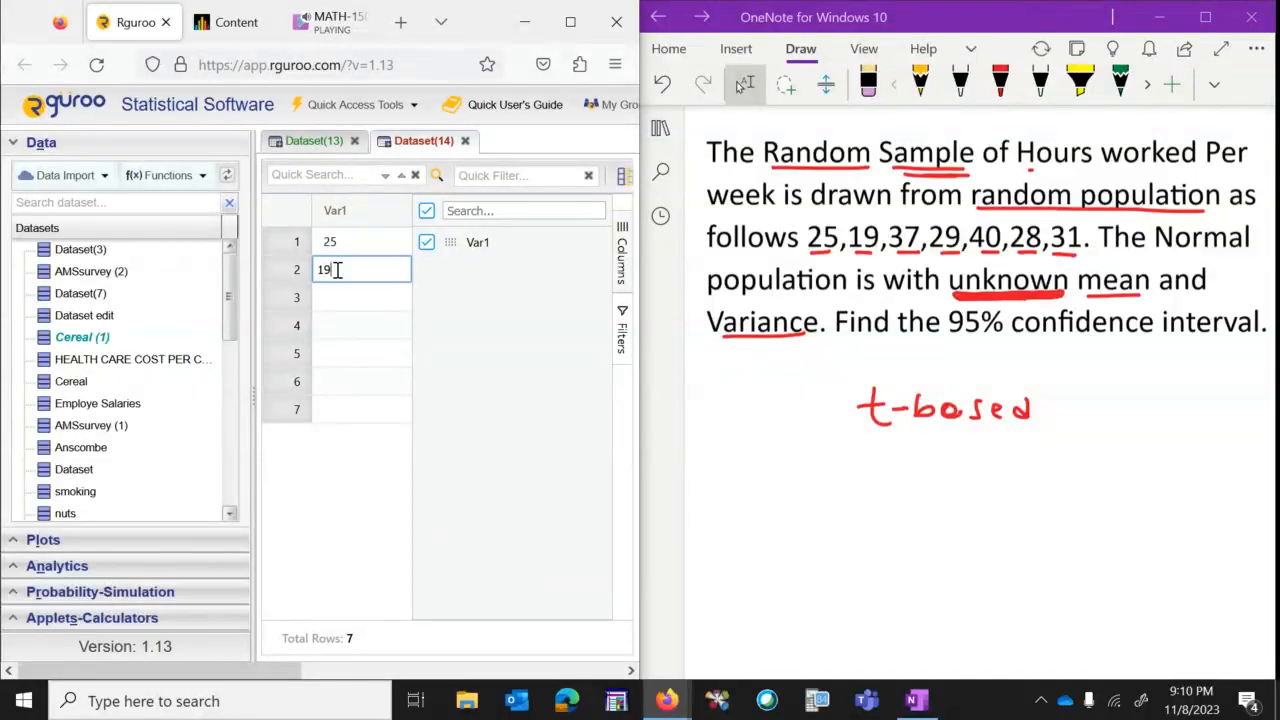
click(335, 305)
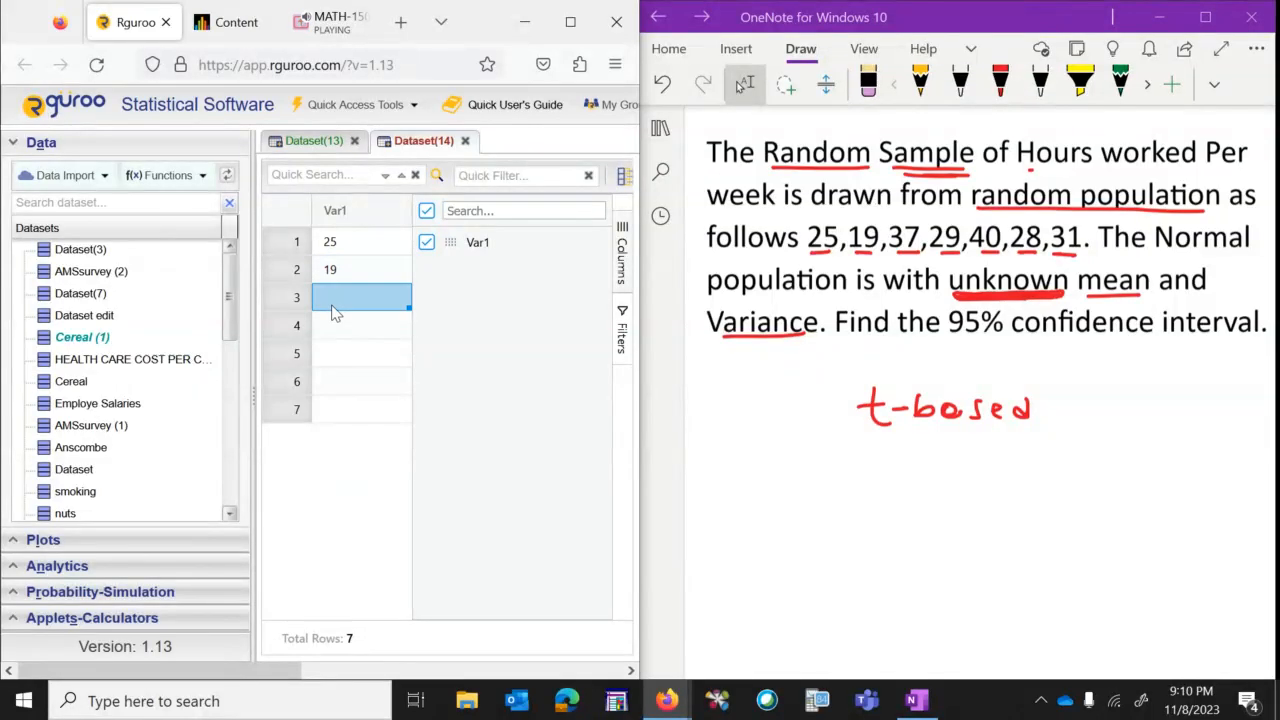
text(37)
click(333, 338)
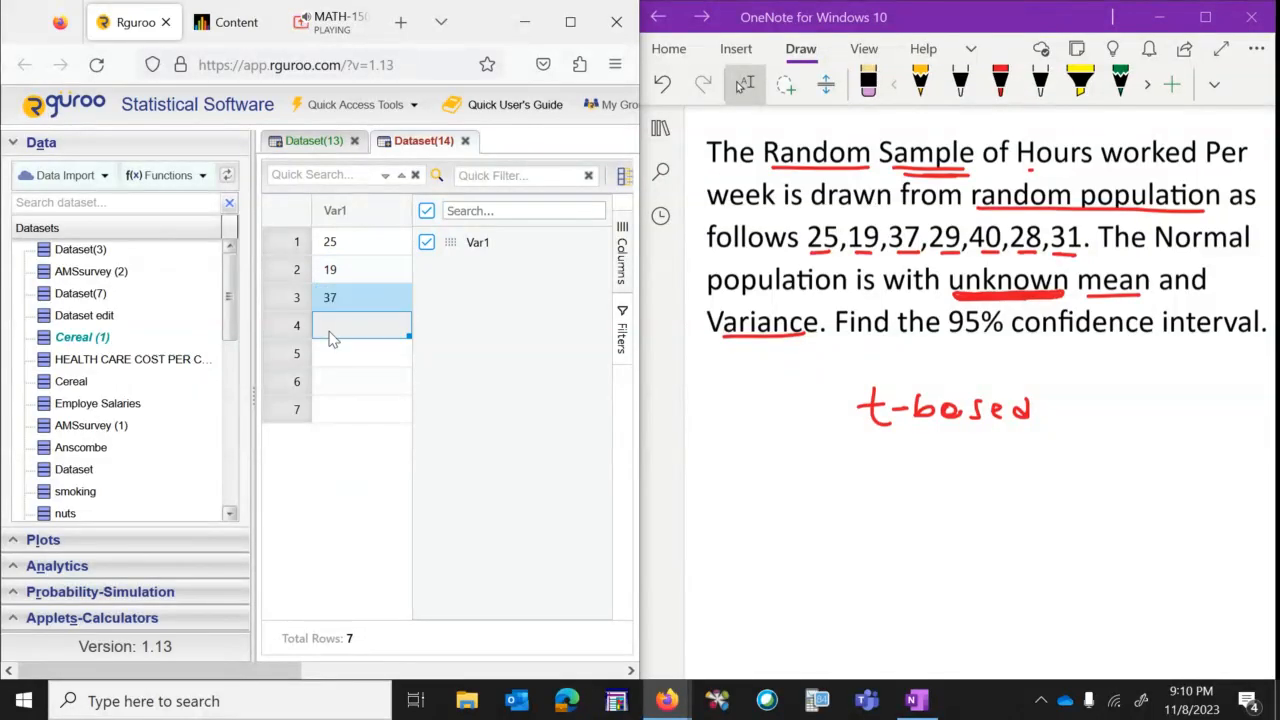
text(29)
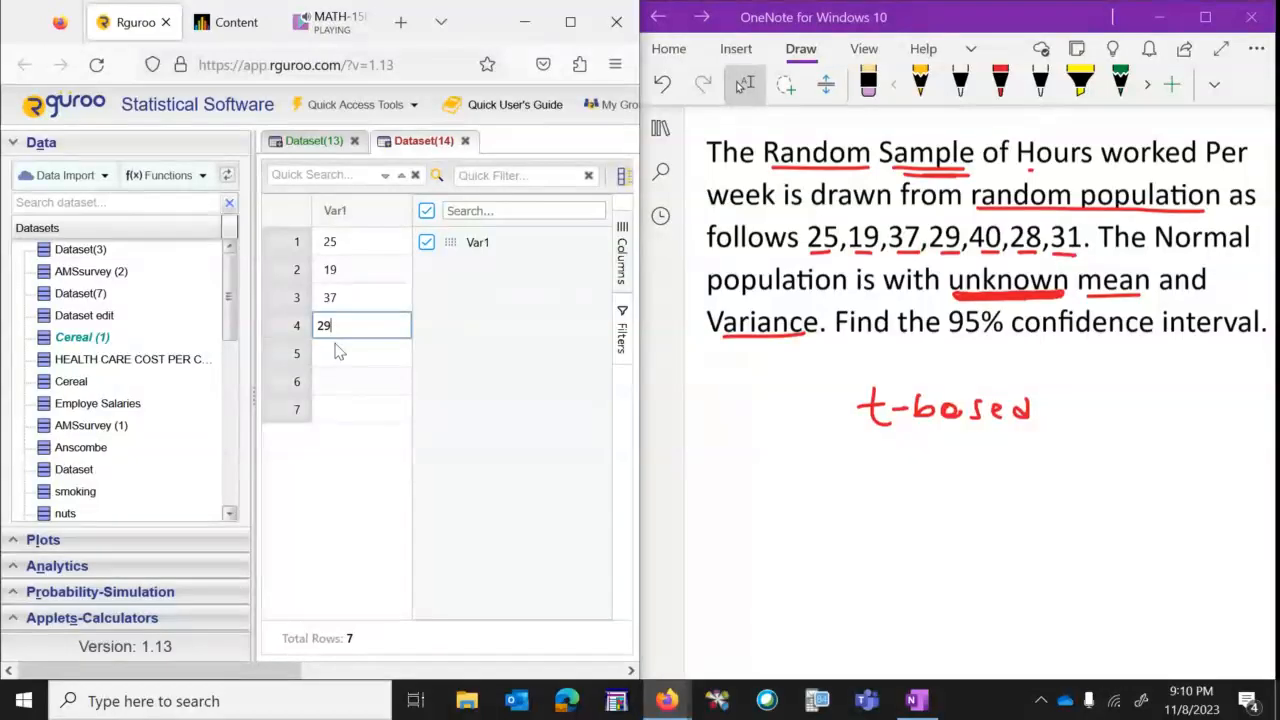
click(343, 364)
text(40)
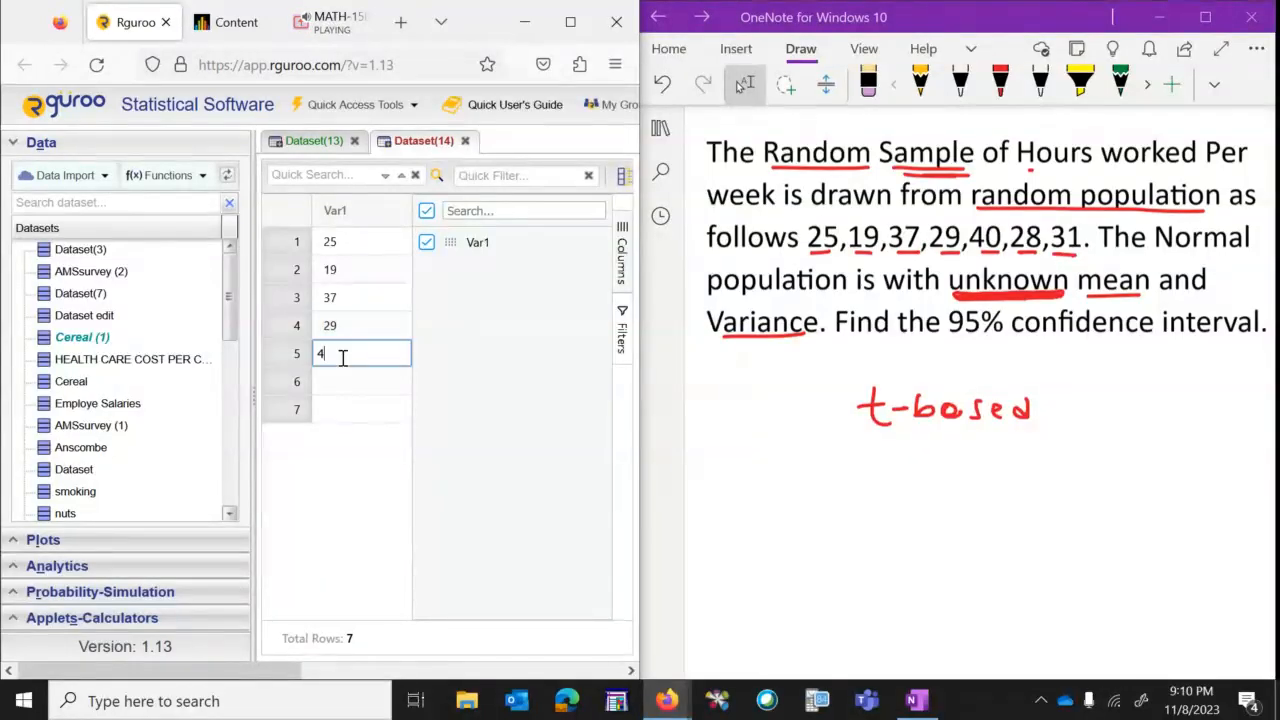
click(340, 384)
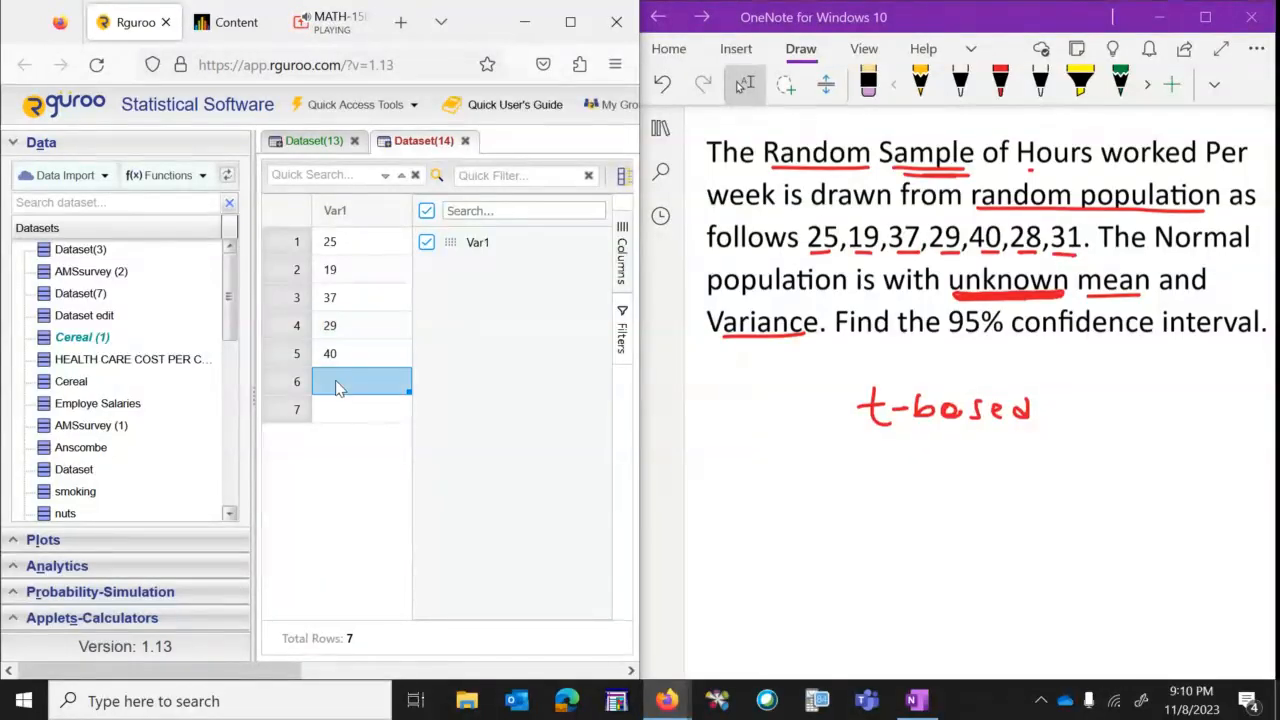
text(28)
click(330, 413)
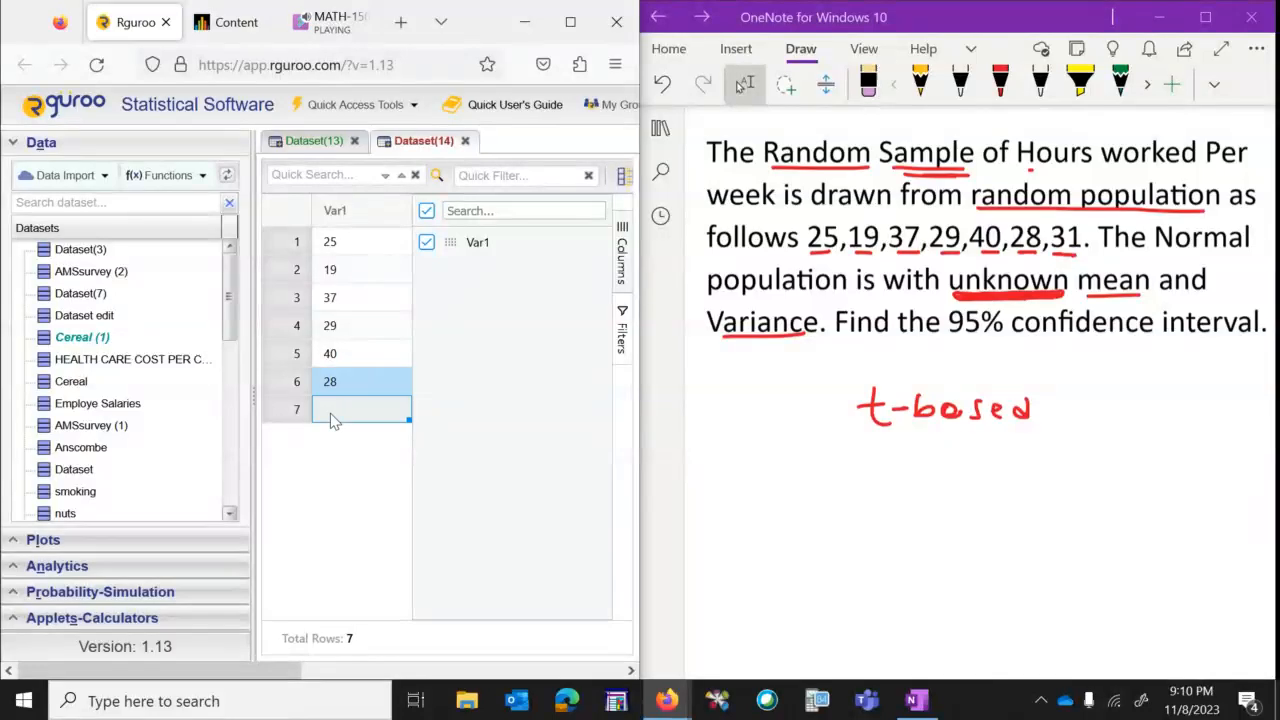
text(31)
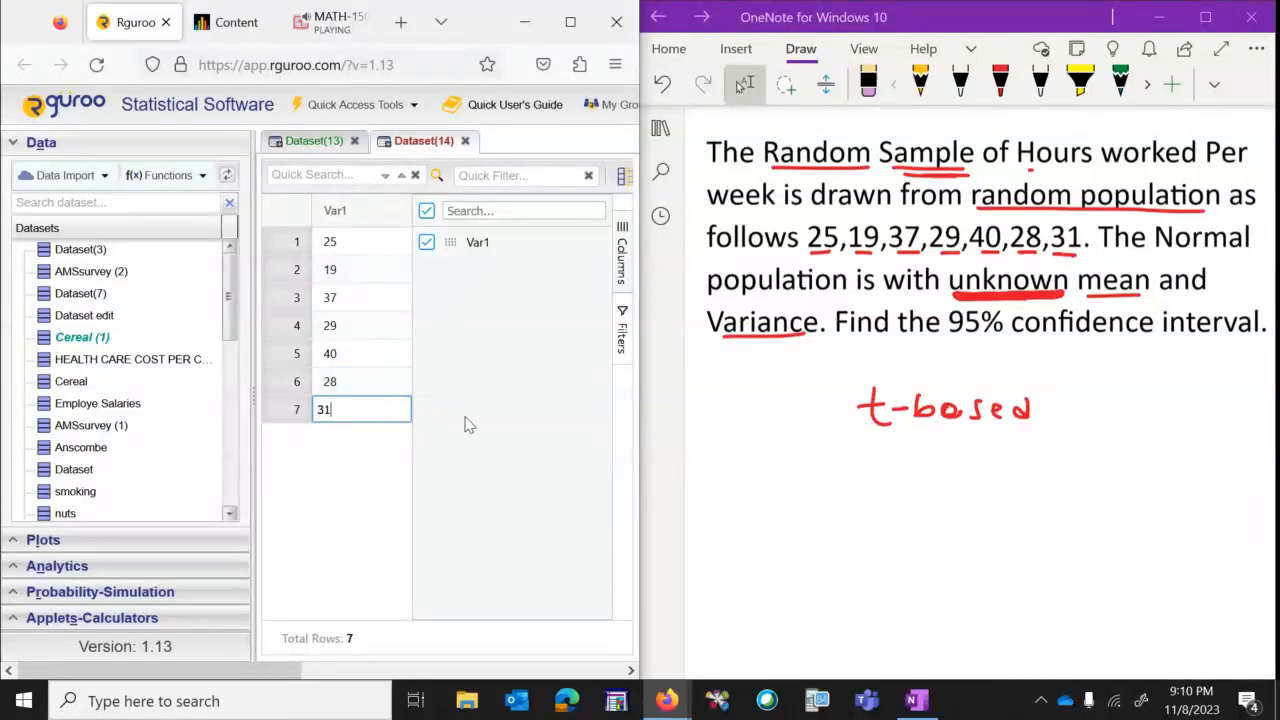
key(Return)
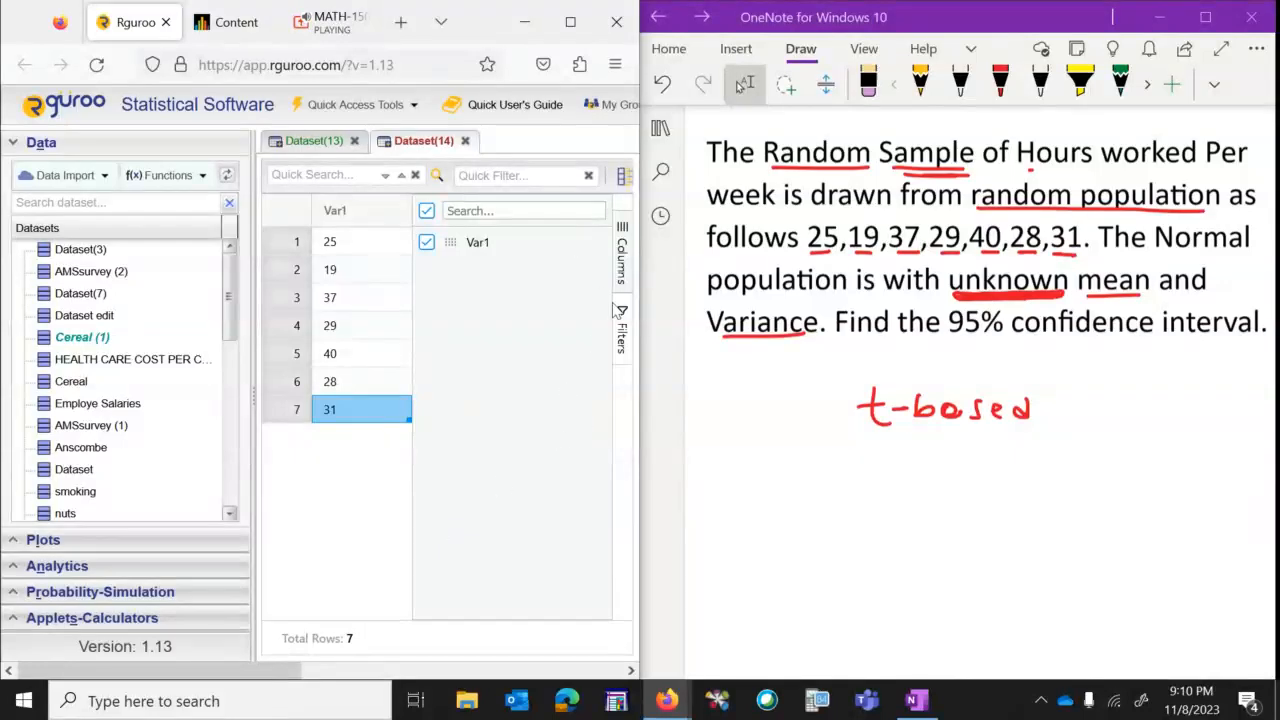
Maximize the browser window and save the new dataset under the name Dataset(14).
click(570, 22)
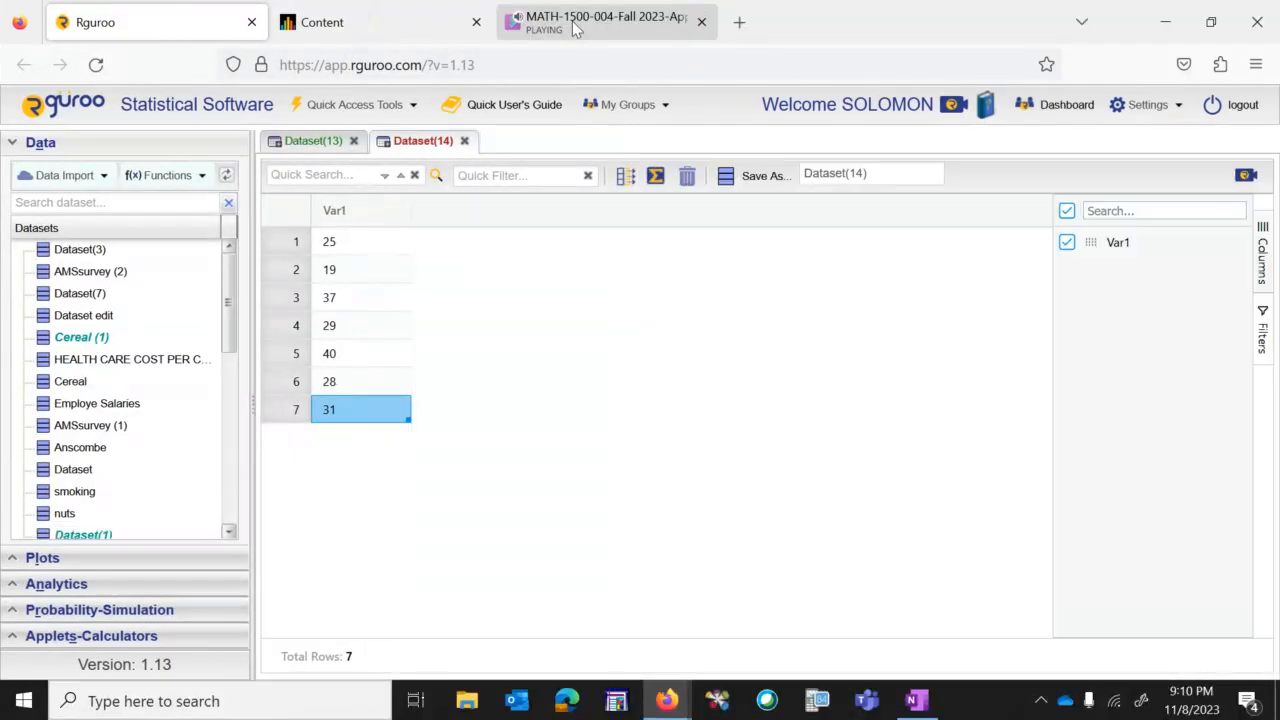
click(765, 180)
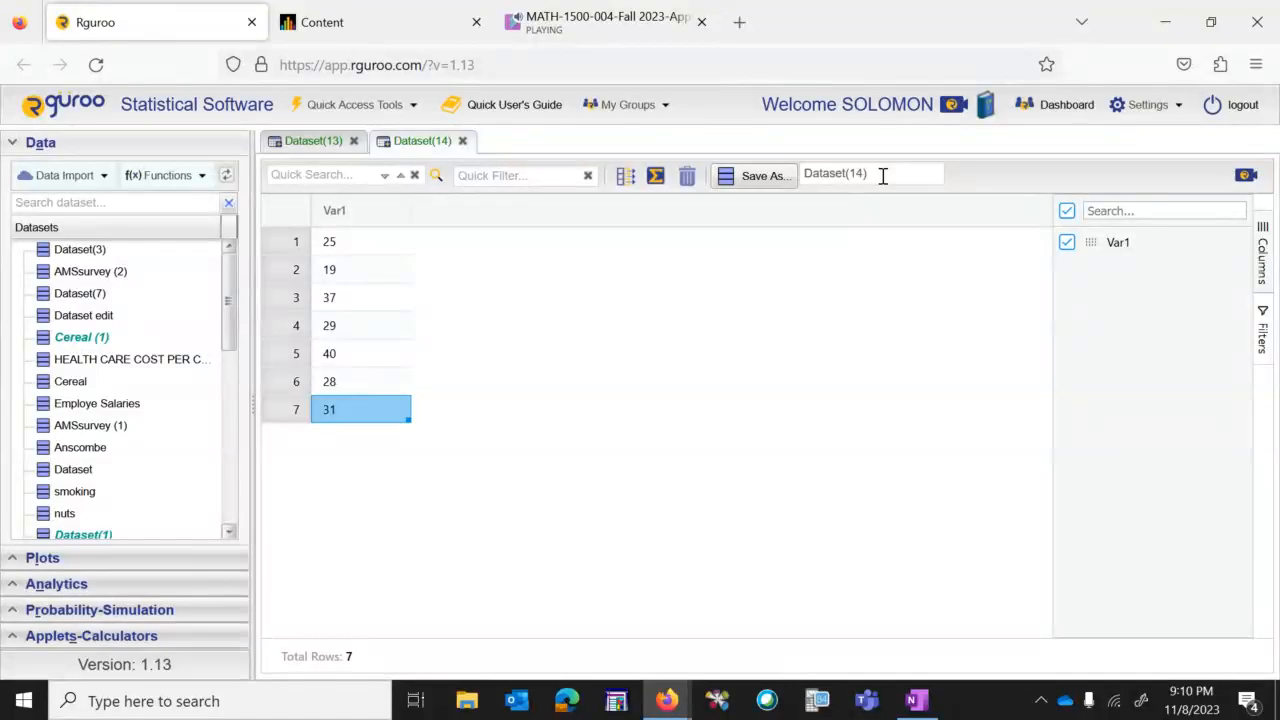
click(883, 175)
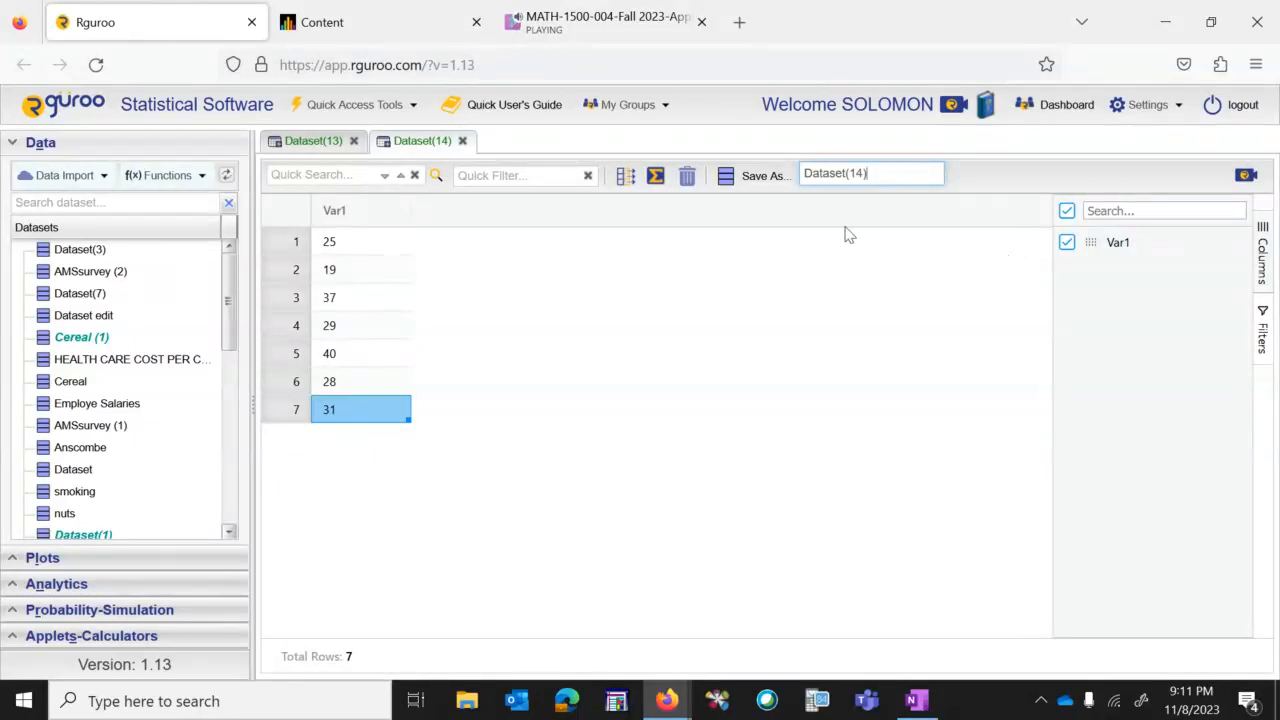
click(760, 181)
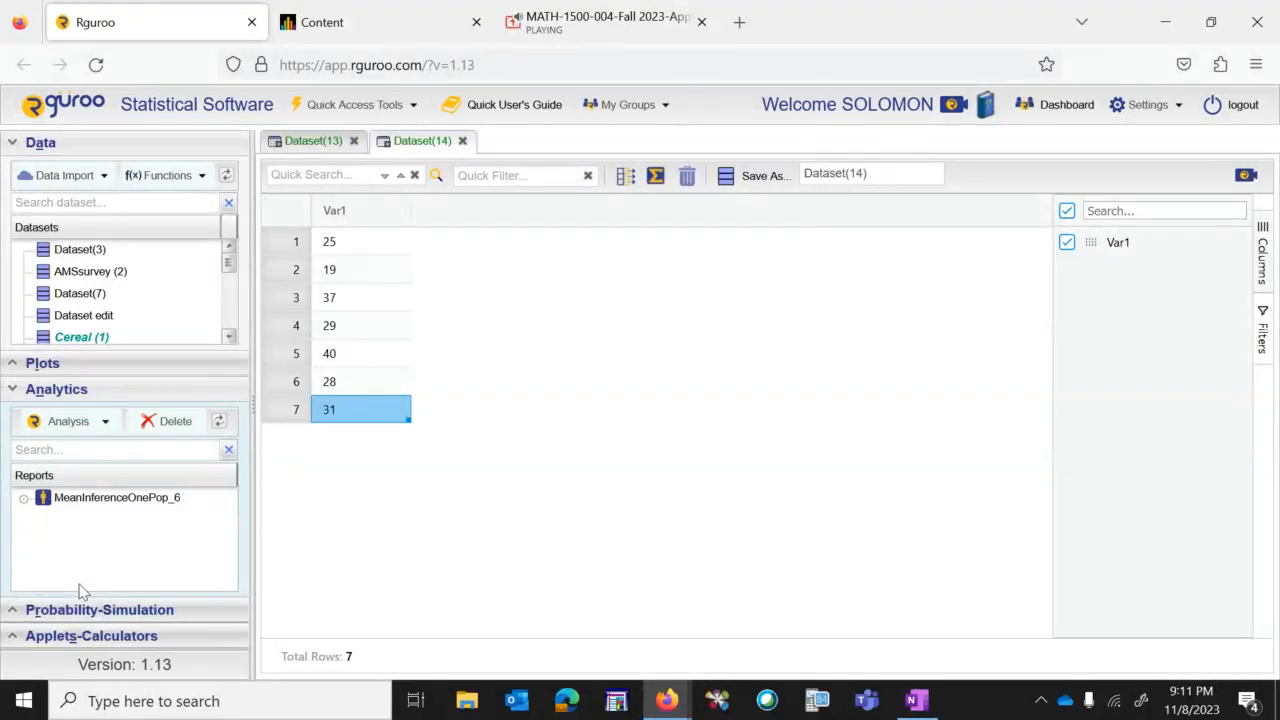
Start a new Mean Inference analysis for One Population.
click(106, 425)
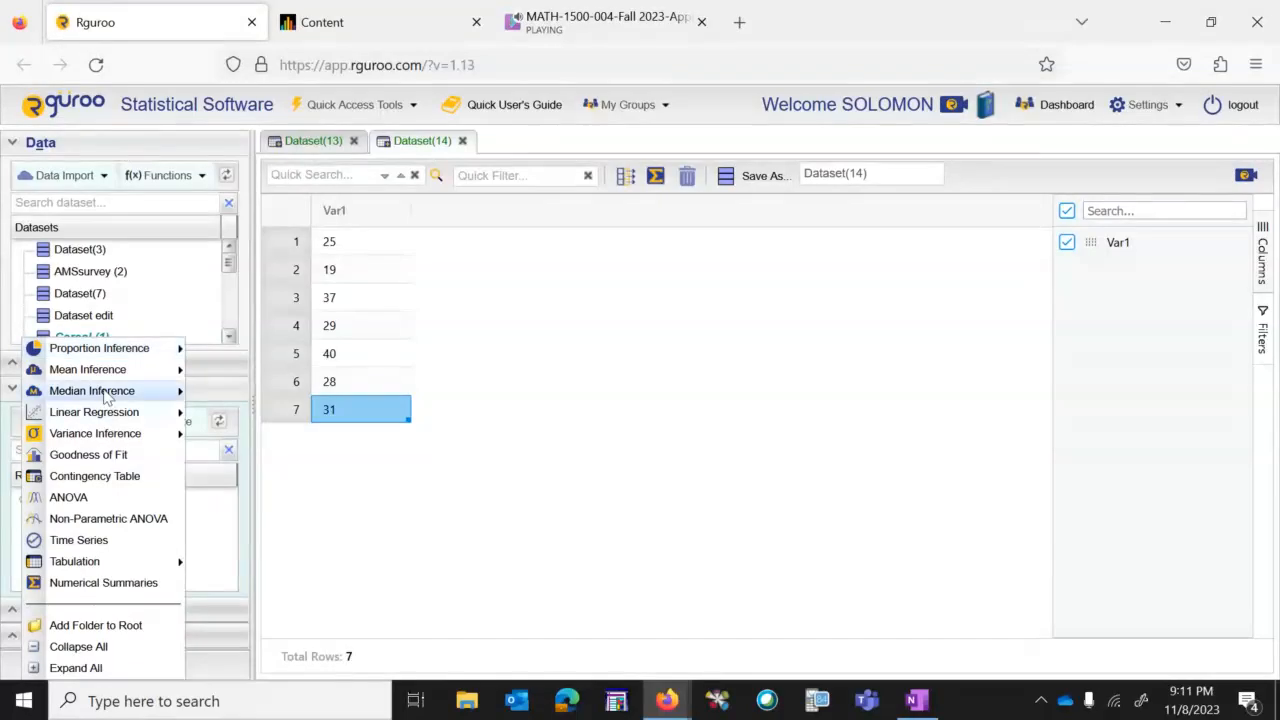
mouse_move(97, 371)
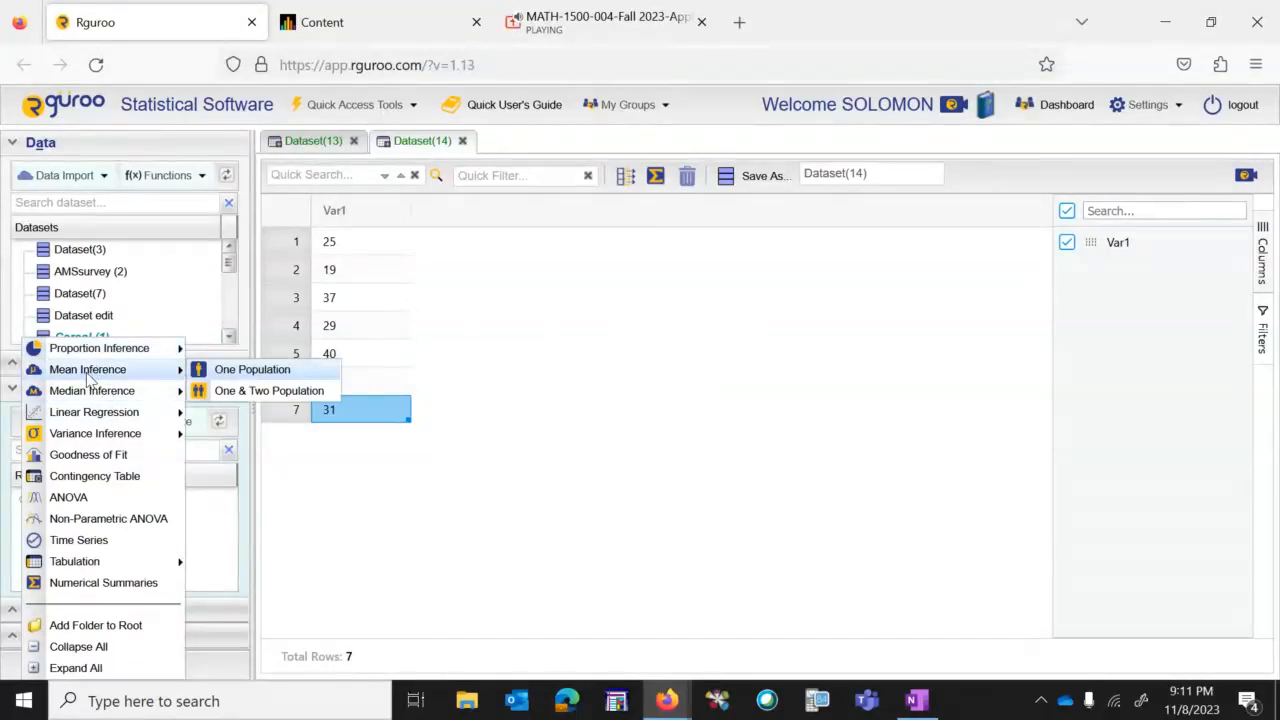
click(240, 376)
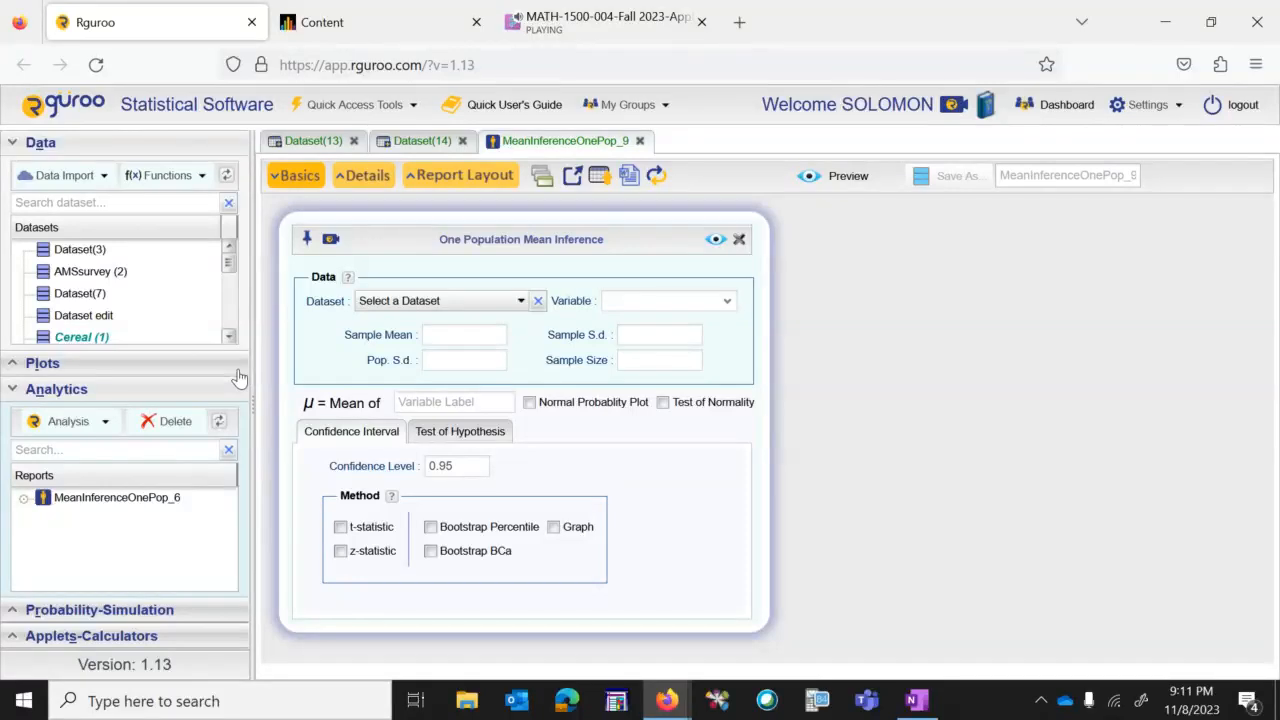
Choose Dataset(14) as the analysis dataset and Var1 as its variable.
click(519, 304)
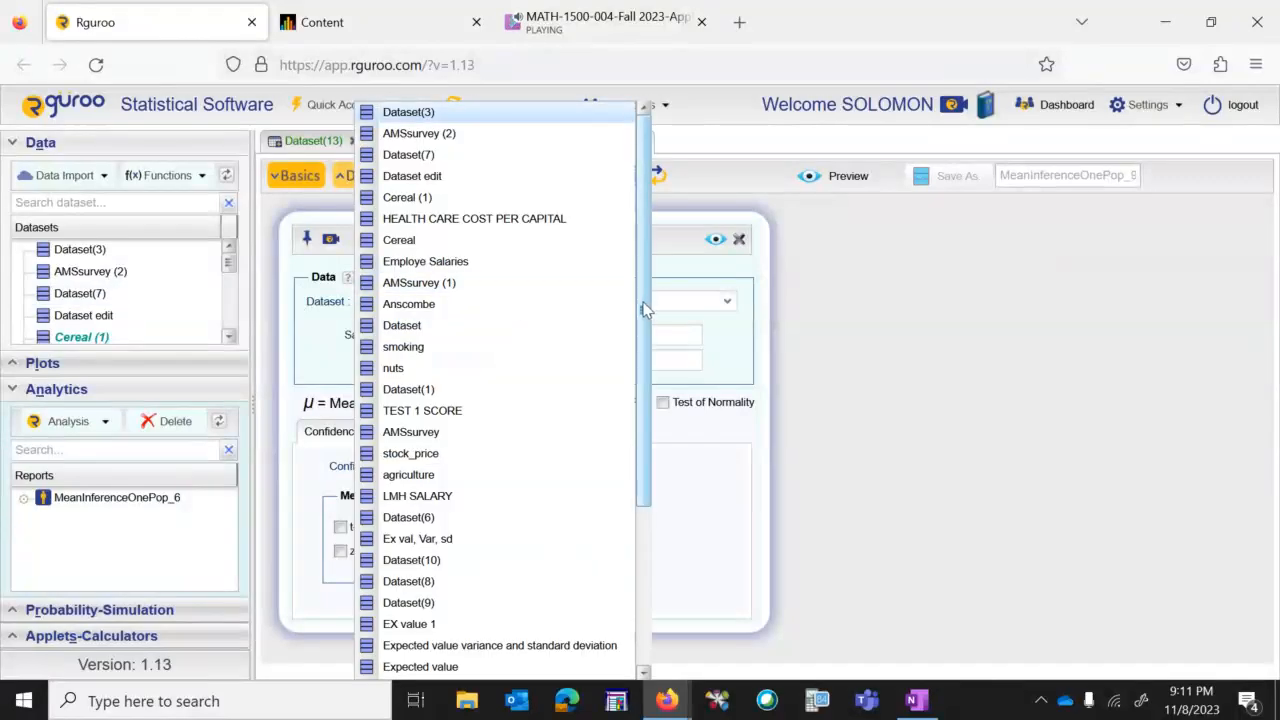
drag(644, 306, 648, 514)
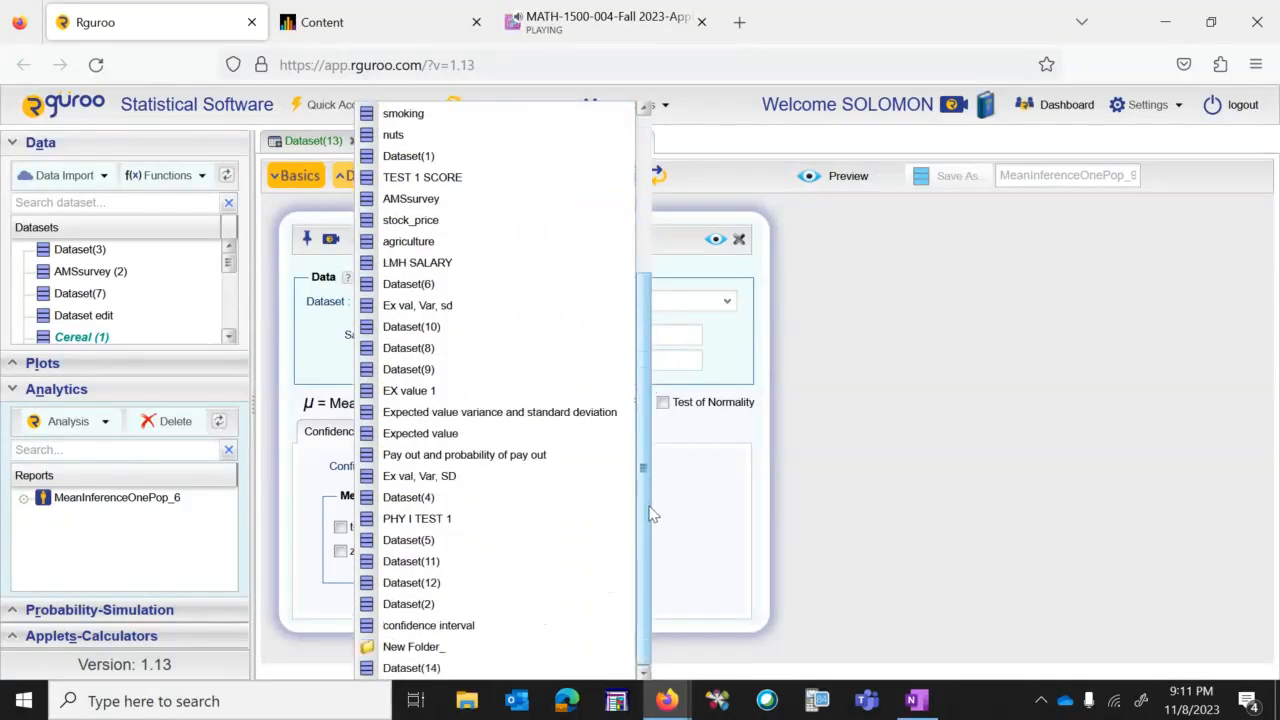
click(438, 670)
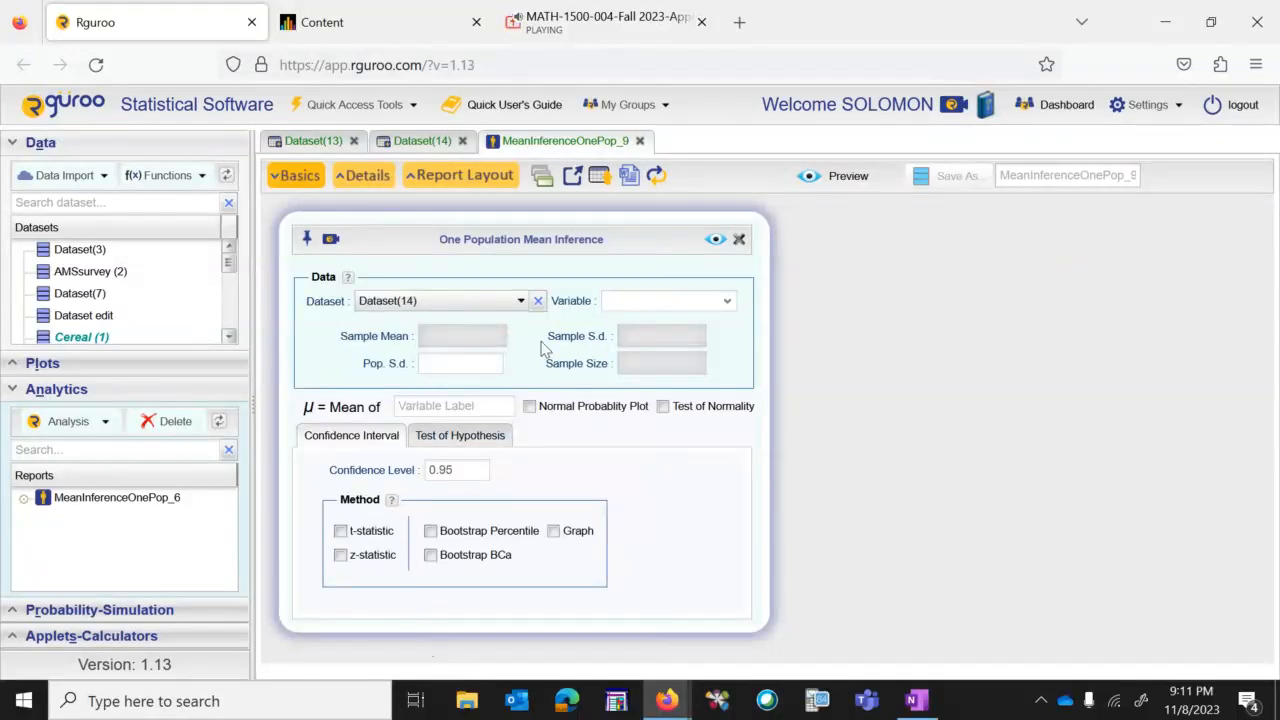
click(726, 311)
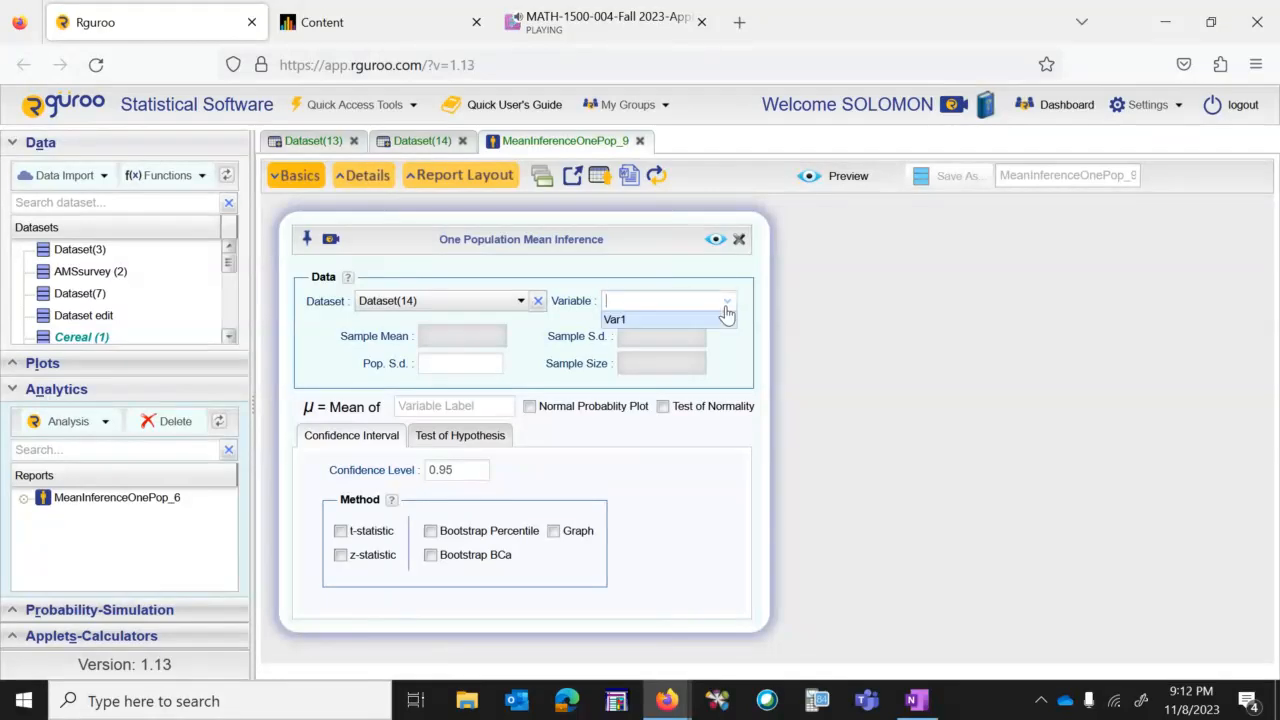
click(648, 320)
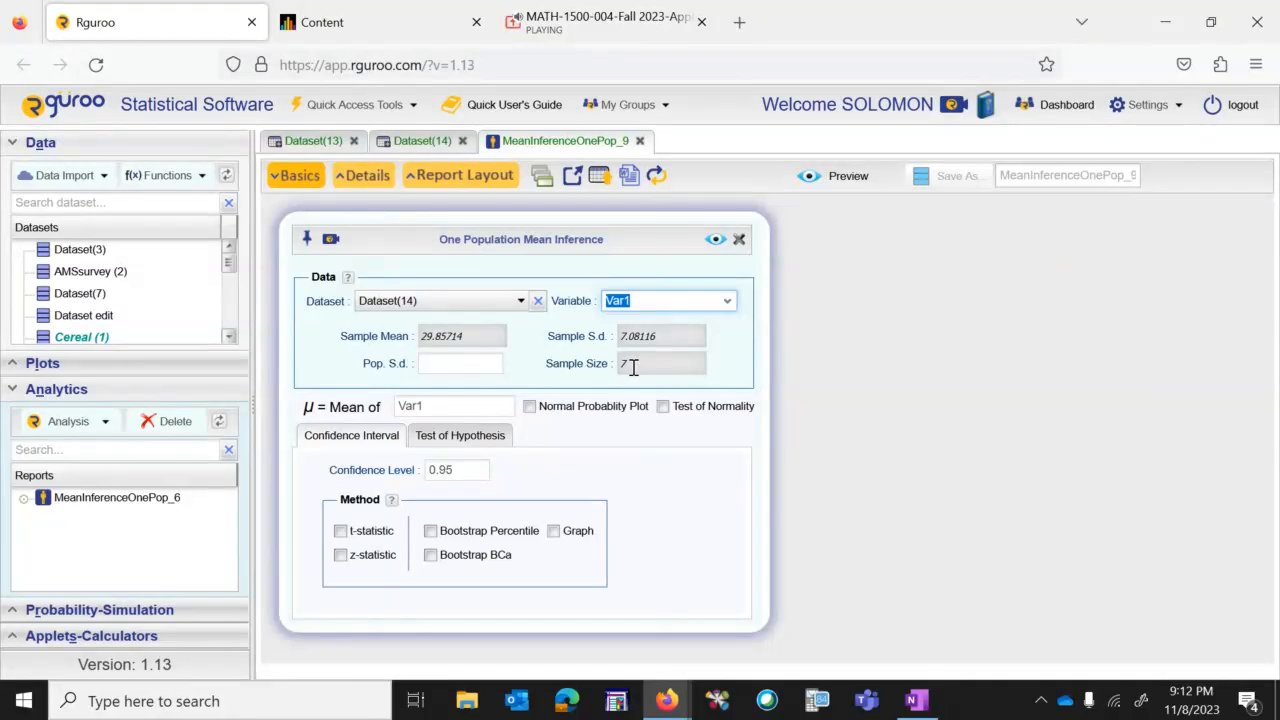
Select the t-statistic method for the confidence interval at the 0.95 confidence level and preview the report.
click(467, 472)
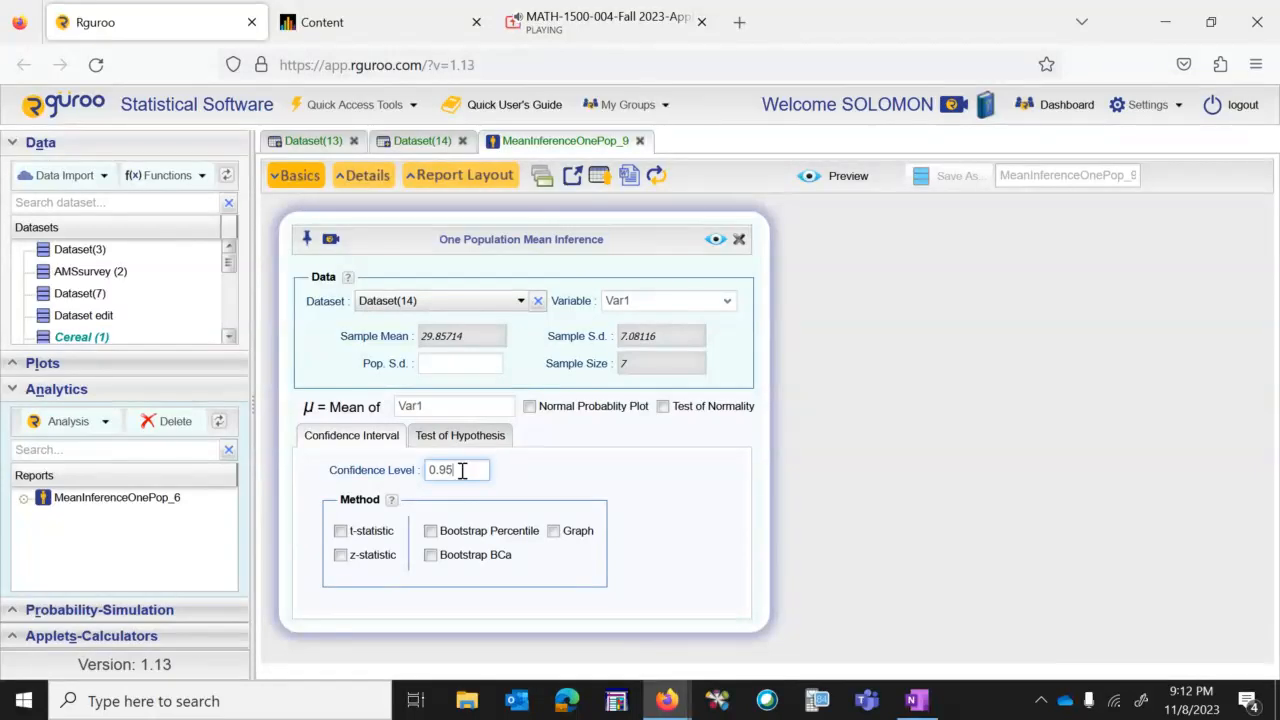
click(340, 535)
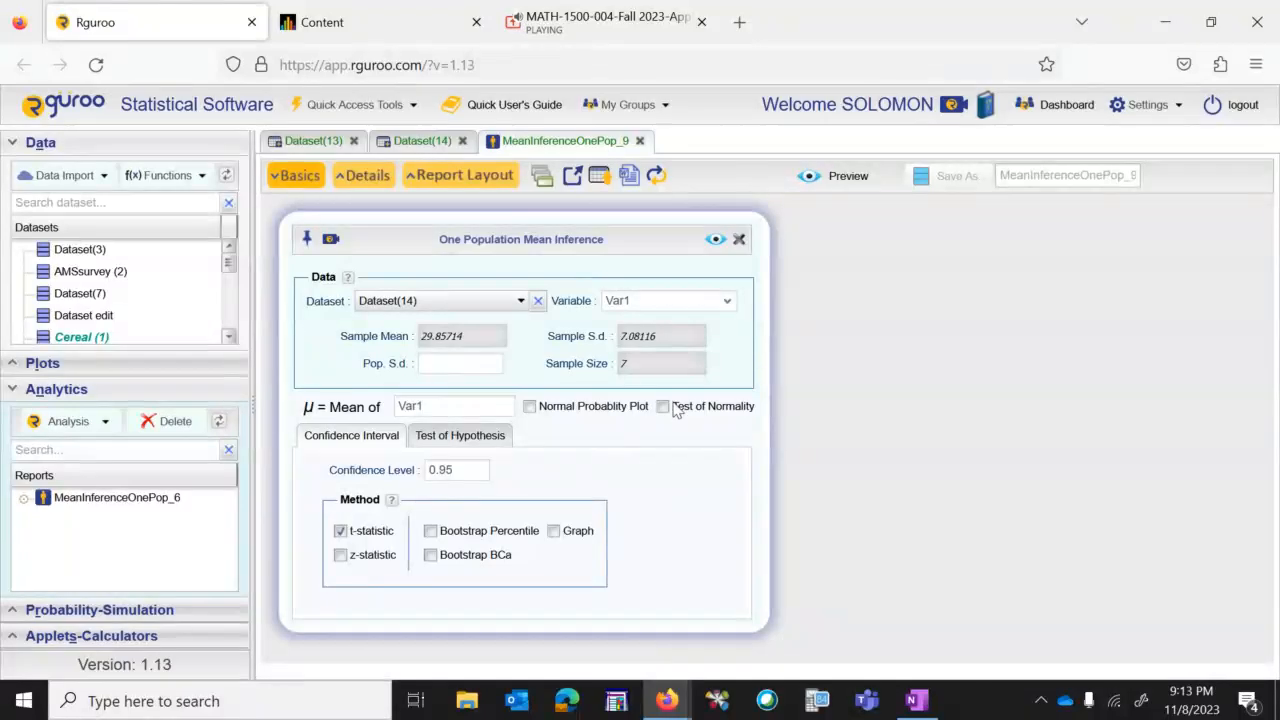
click(716, 246)
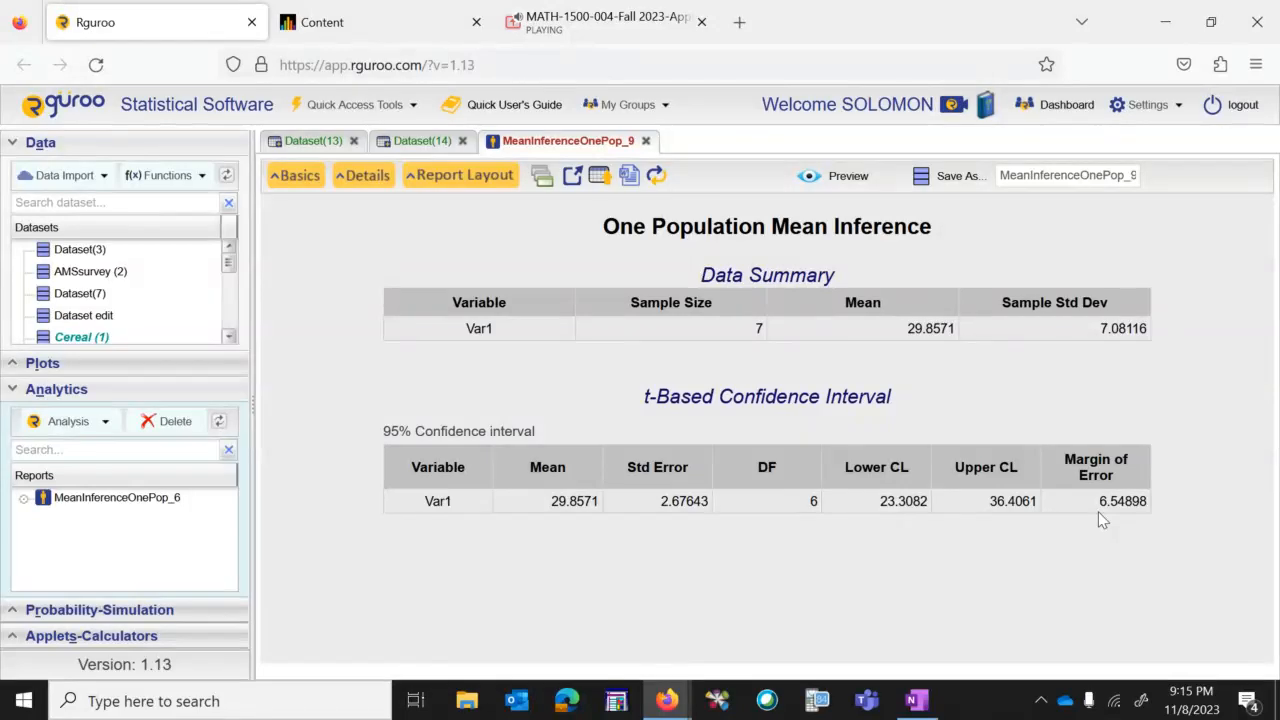
click(702, 22)
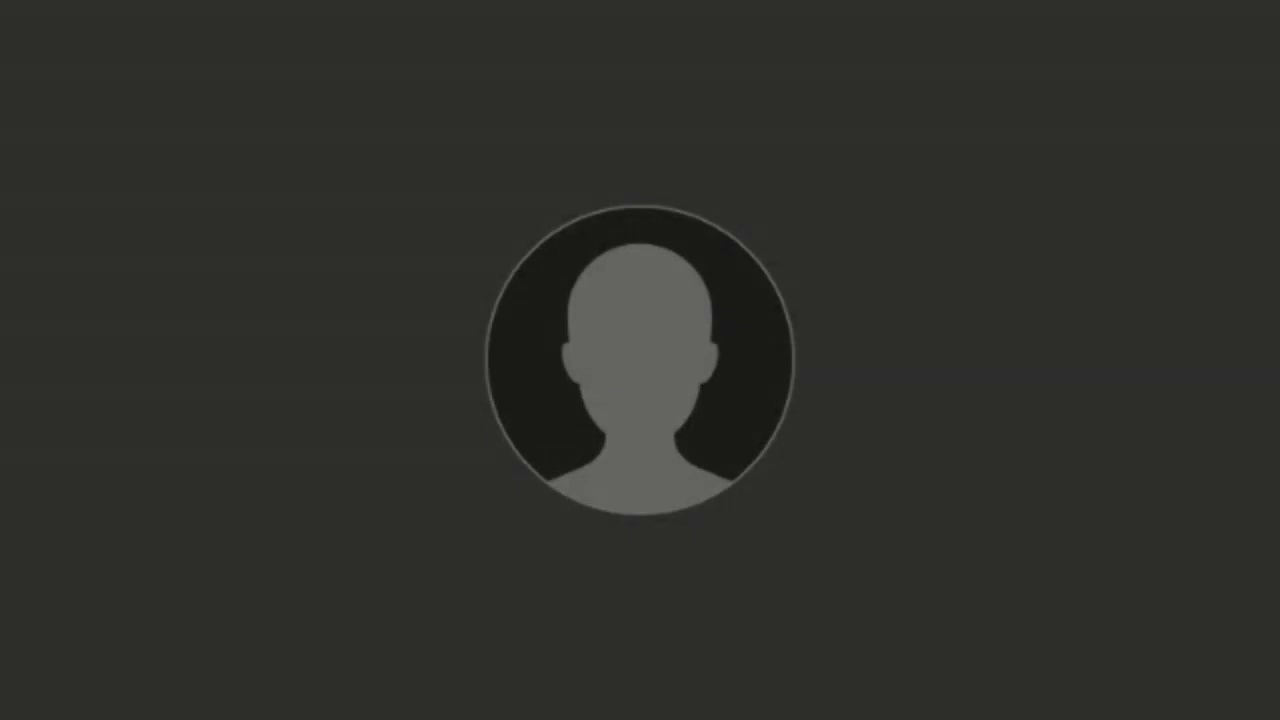